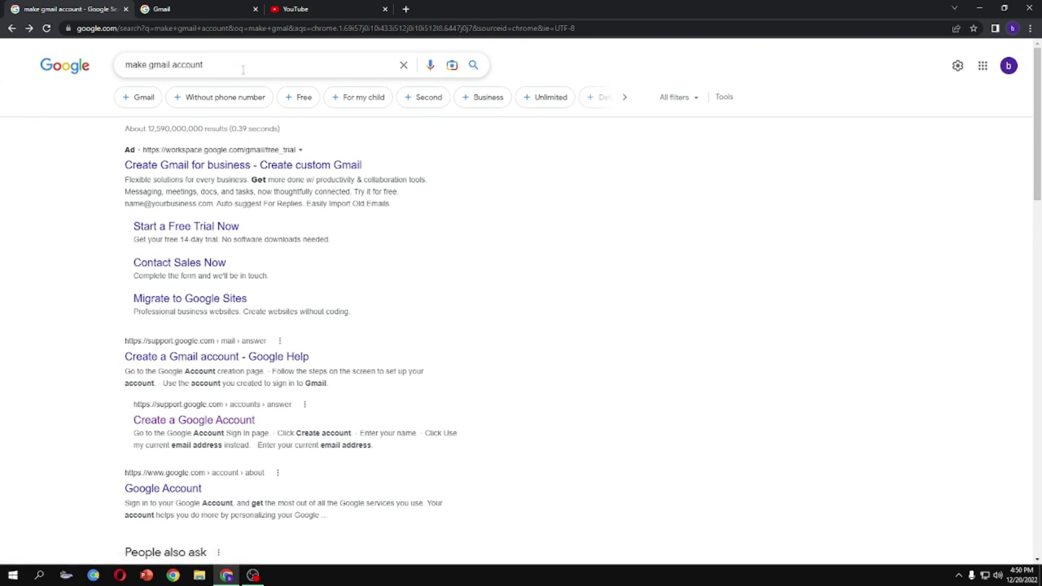
# Dismiss the YouTube channel dialog and open Google's 'Create a Google Account' form for personal use
pyautogui.click(308, 11)
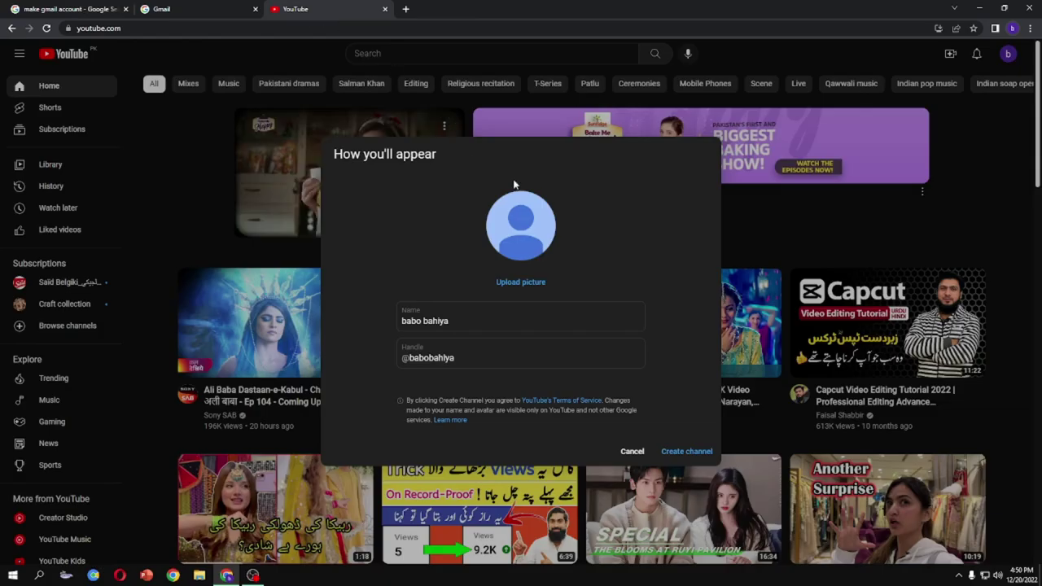
pyautogui.click(632, 451)
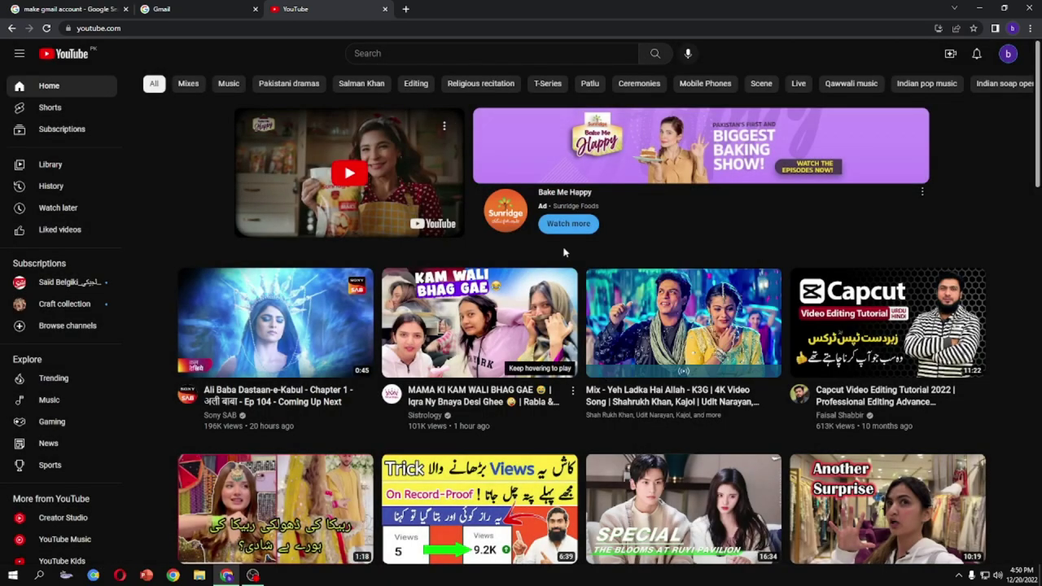
pyautogui.click(213, 6)
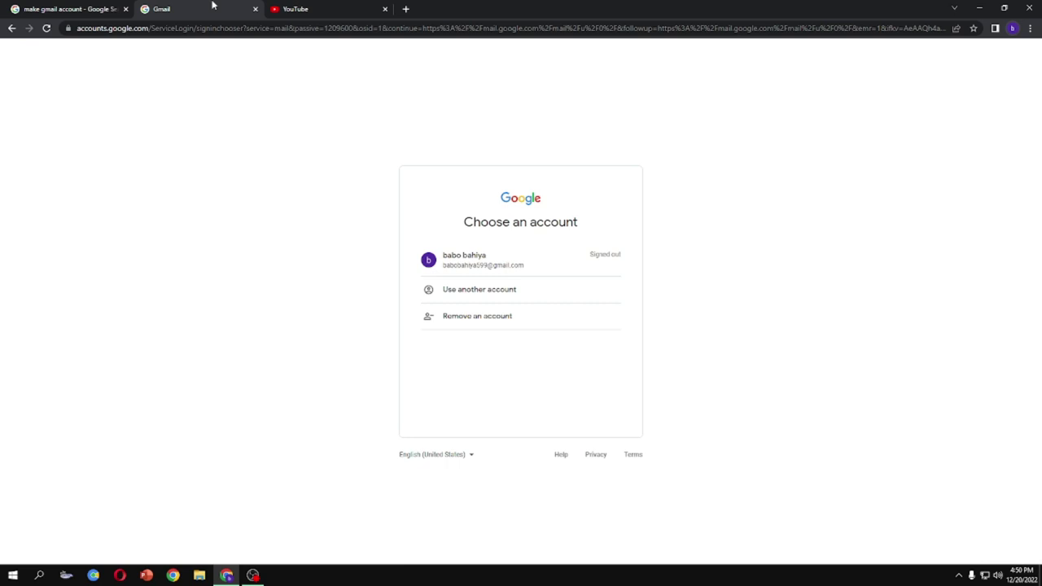
pyautogui.click(57, 6)
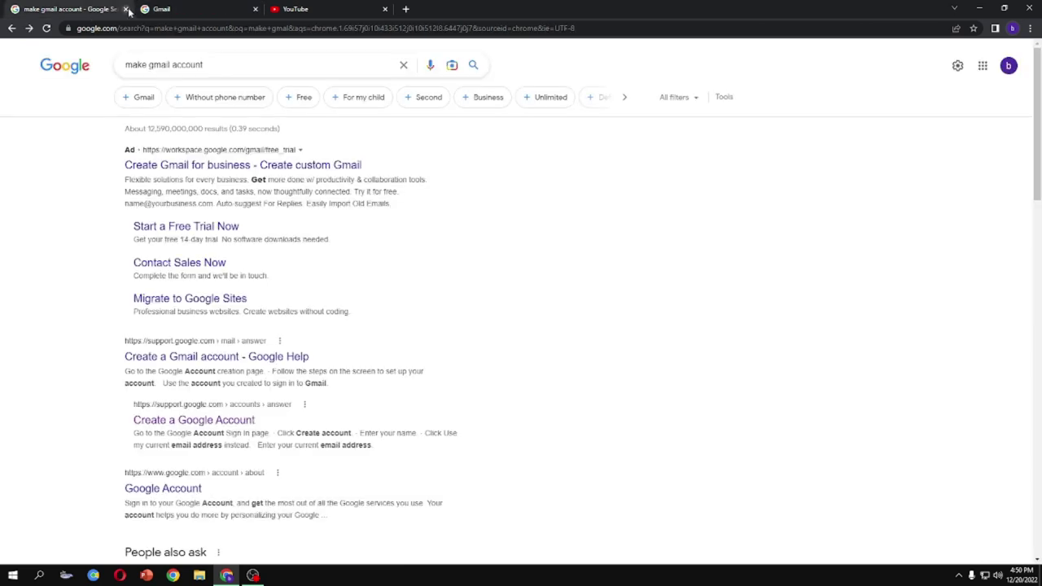
pyautogui.click(195, 421)
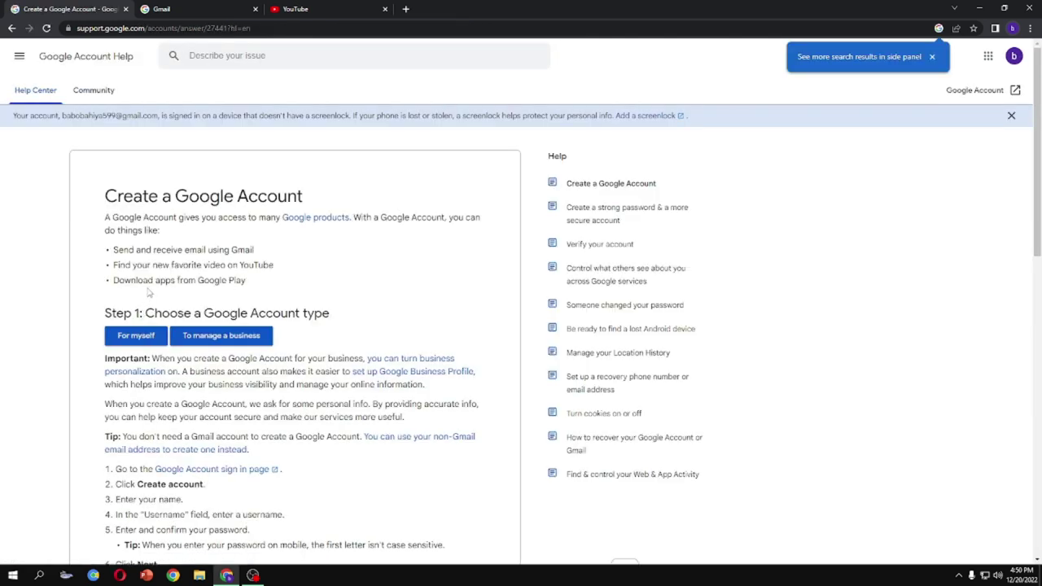
pyautogui.click(136, 337)
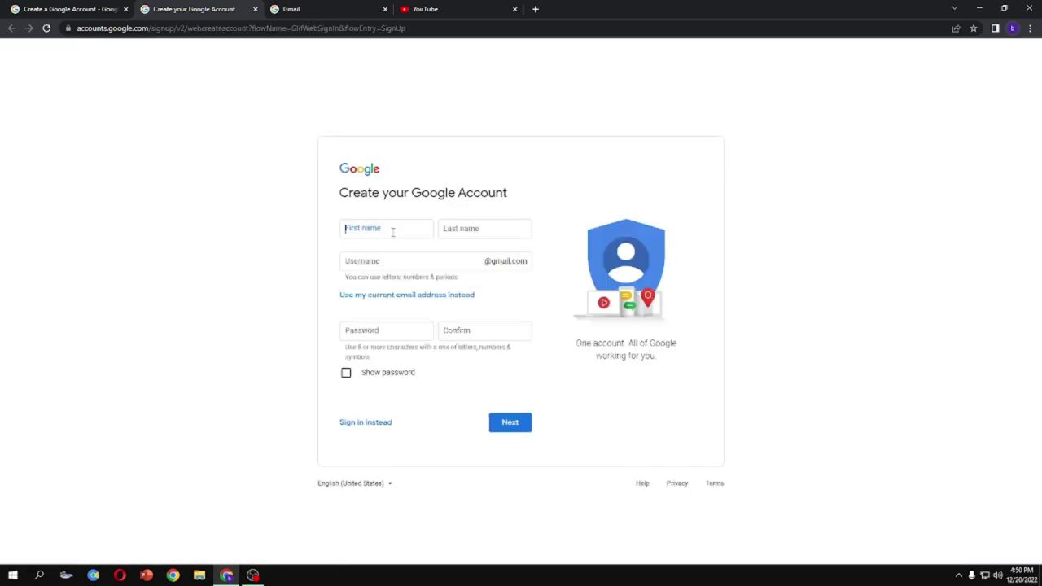
# Enter the new account's first and last name, a username and the password
pyautogui.write('dasd')
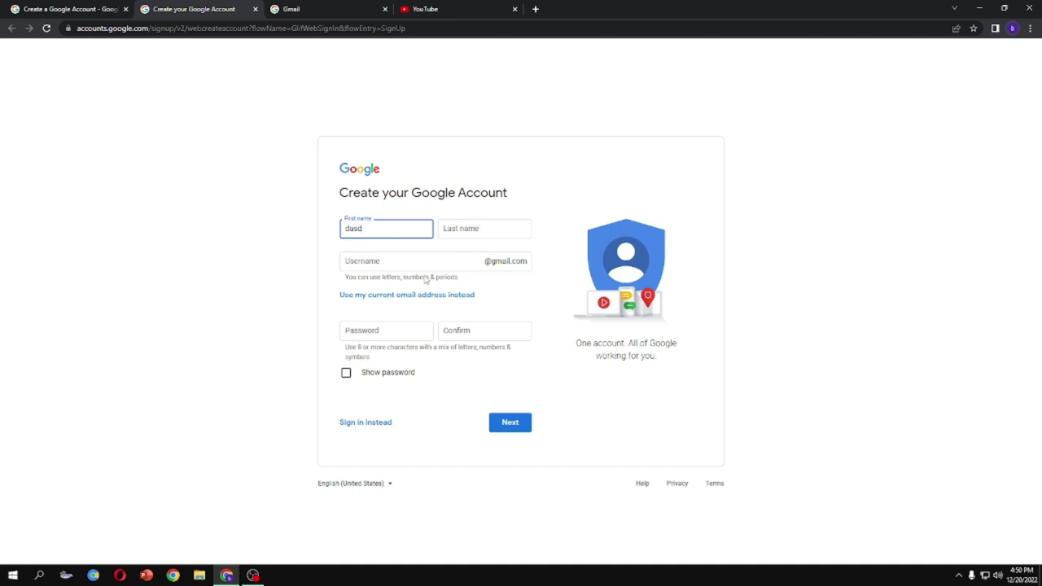
pyautogui.click(454, 235)
pyautogui.write('dasdas')
pyautogui.click(430, 255)
pyautogui.click(390, 328)
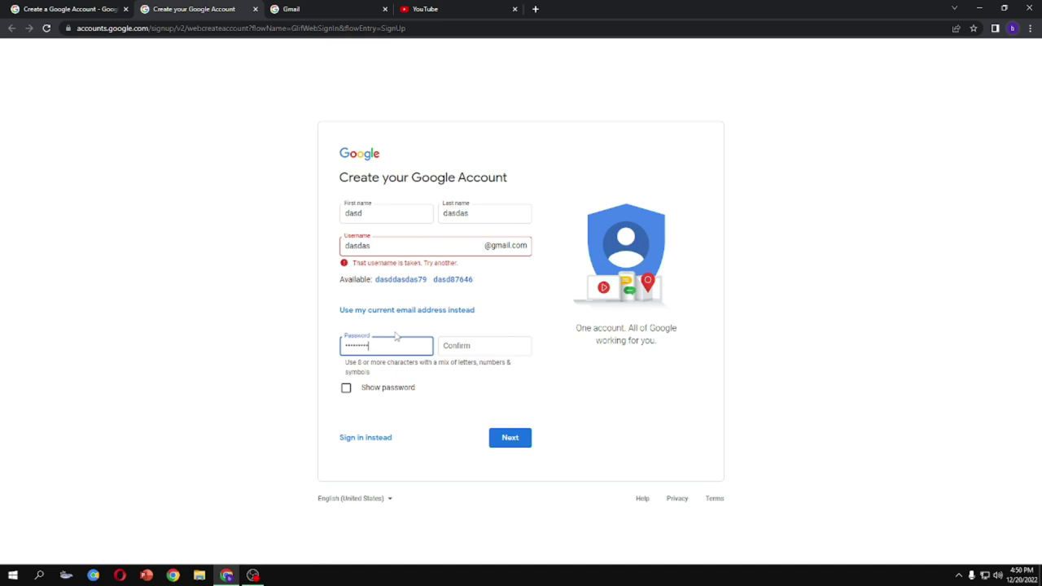
# Switch to the suggested available username, confirm the password and submit the form
pyautogui.doubleClick(402, 249)
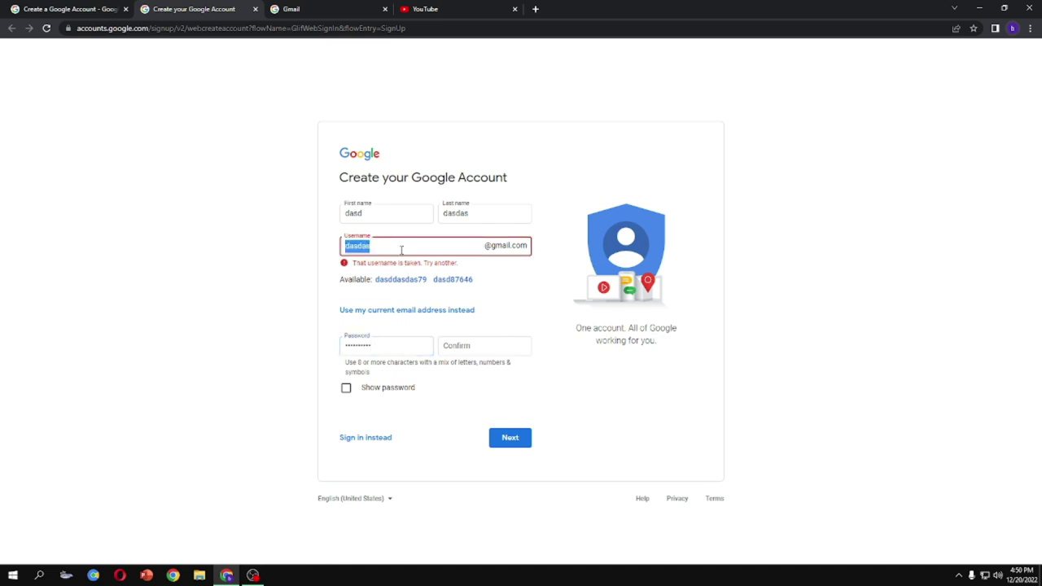
pyautogui.write('1')
pyautogui.click(399, 279)
pyautogui.click(455, 334)
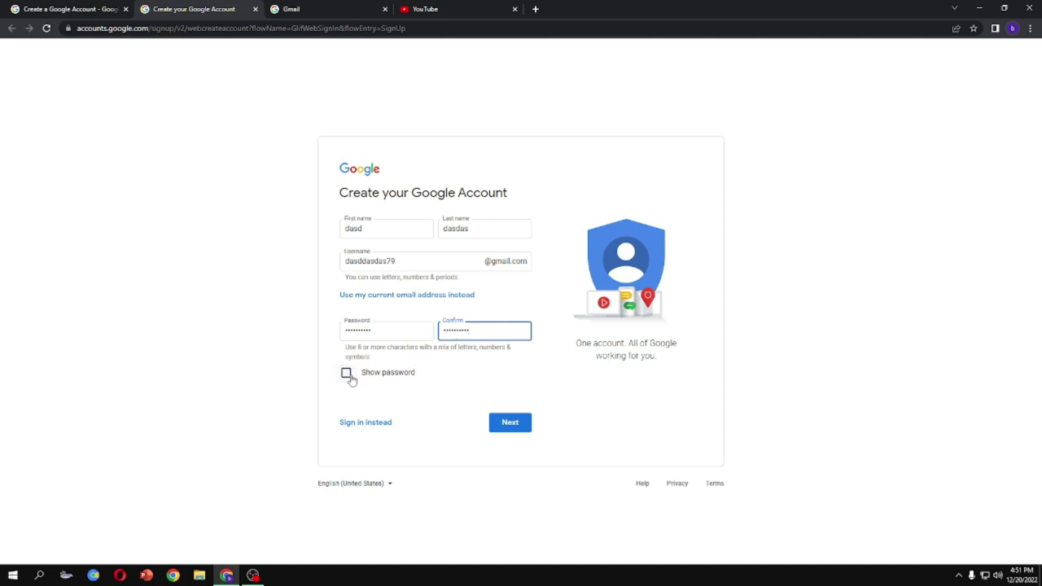
pyautogui.click(511, 424)
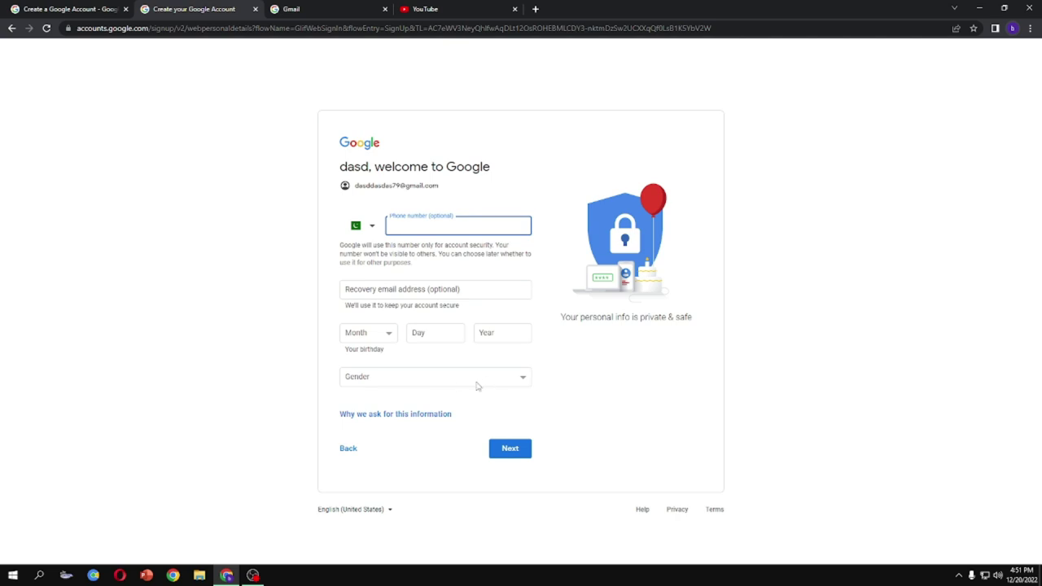
pyautogui.click(342, 7)
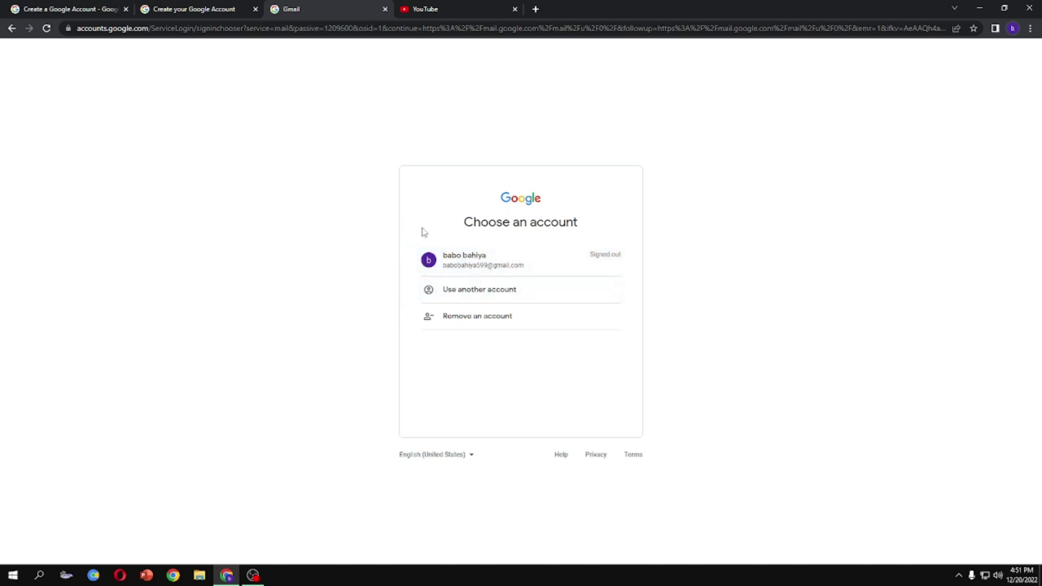
# Sign in to Gmail with the existing account and close the unfinished sign-up tab
pyautogui.click(467, 276)
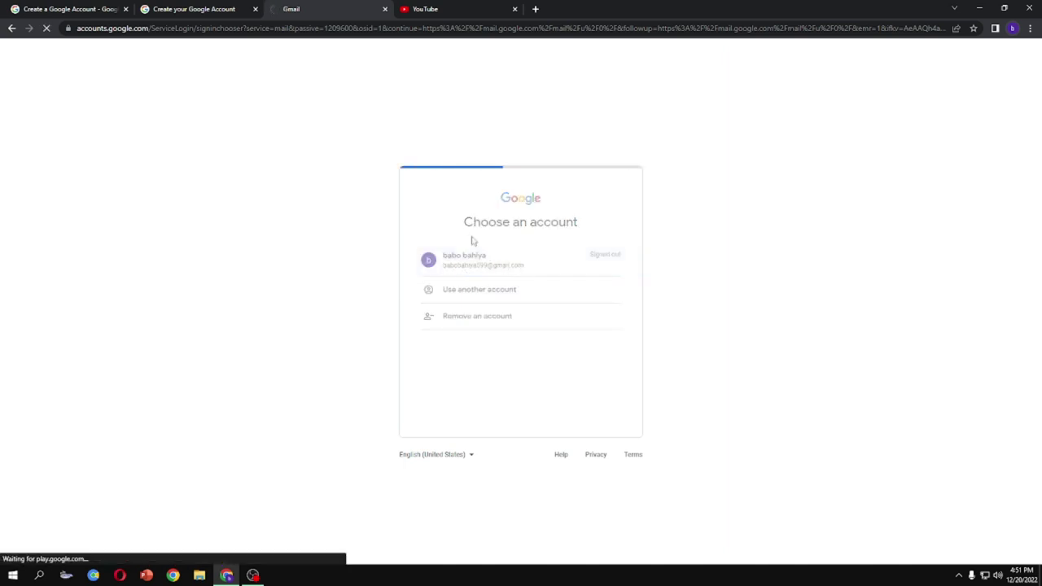
pyautogui.click(255, 9)
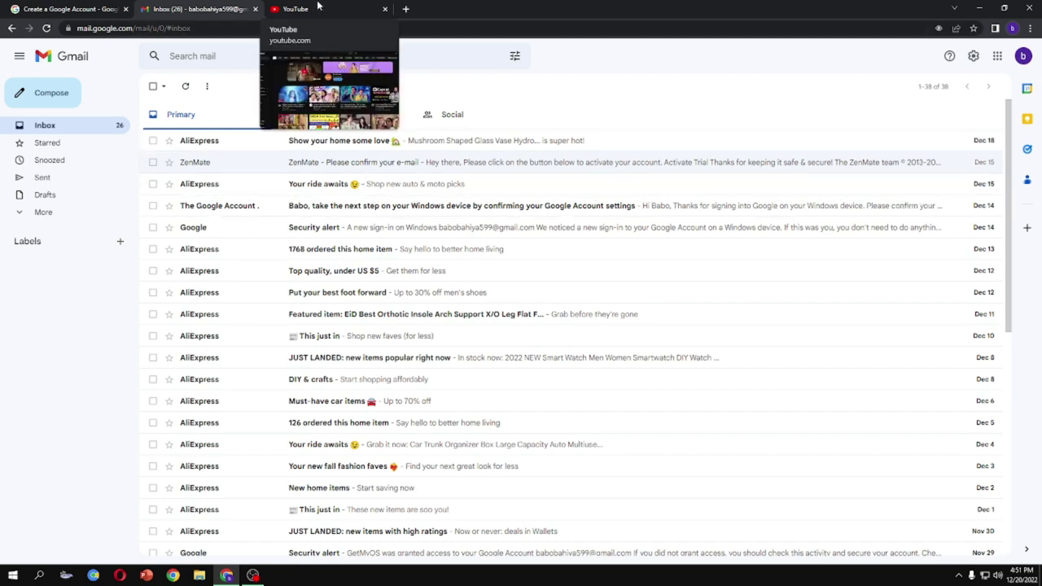
# Sign out of YouTube, then sign back in by choosing the existing account and entering its password
pyautogui.click(318, 7)
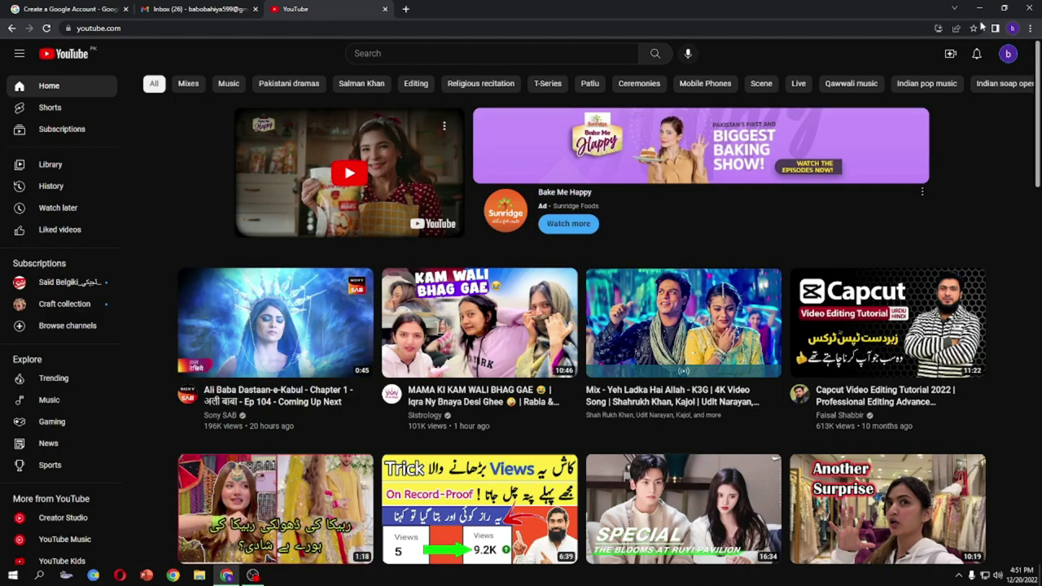
pyautogui.click(1008, 54)
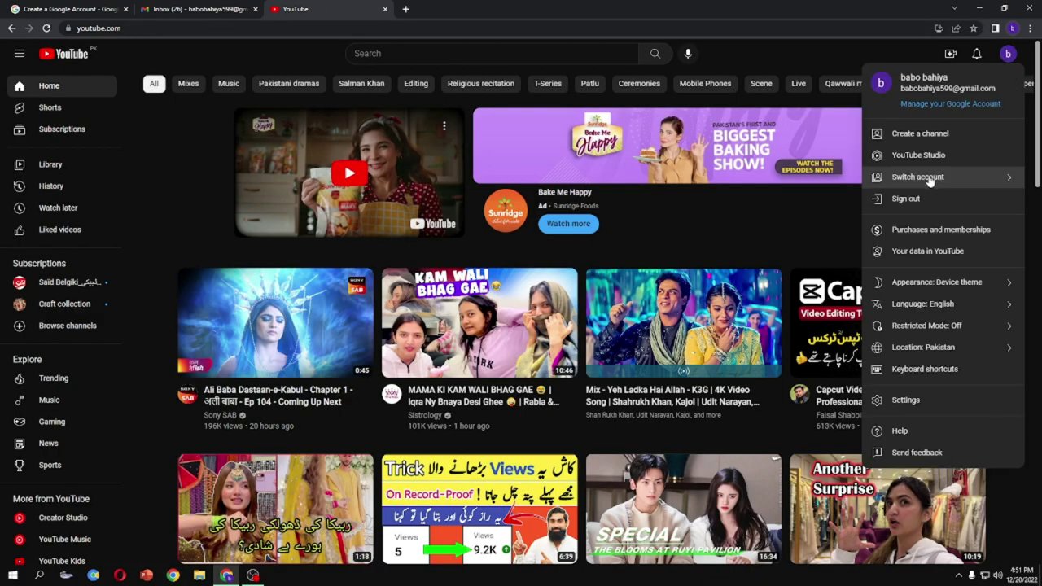
pyautogui.click(929, 200)
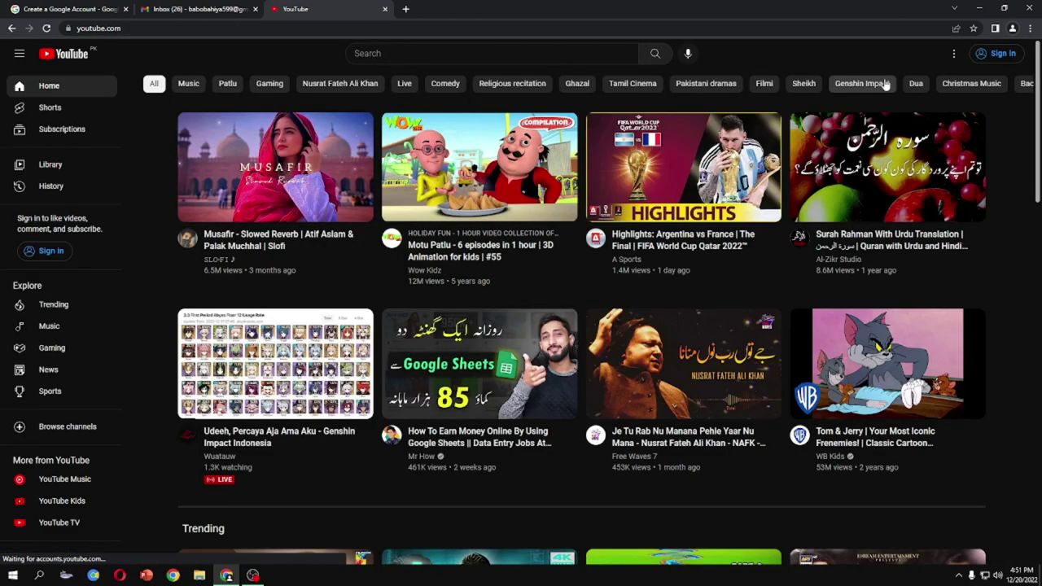
pyautogui.click(1003, 55)
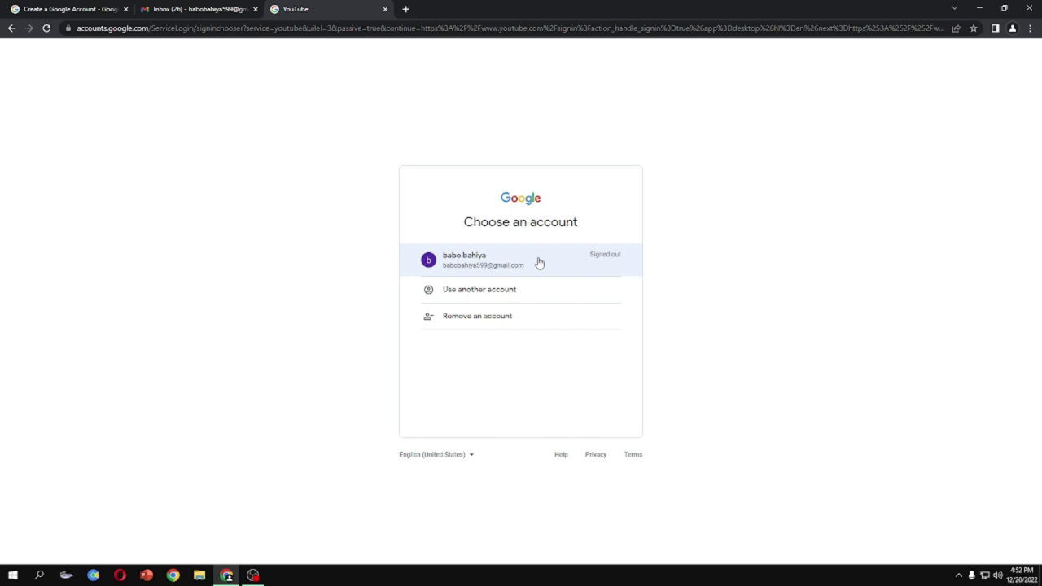
pyautogui.click(539, 263)
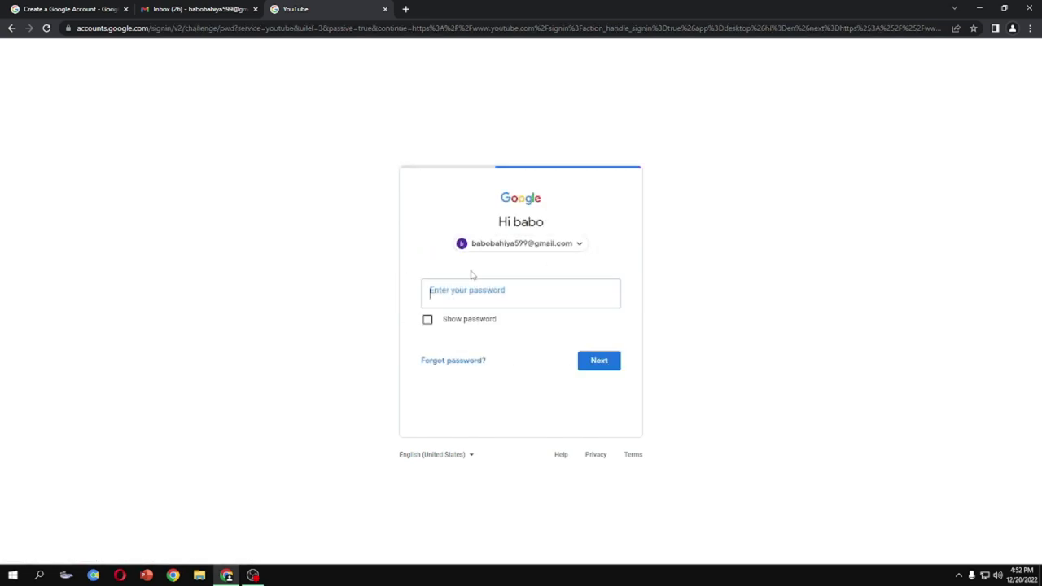
pyautogui.write('••')
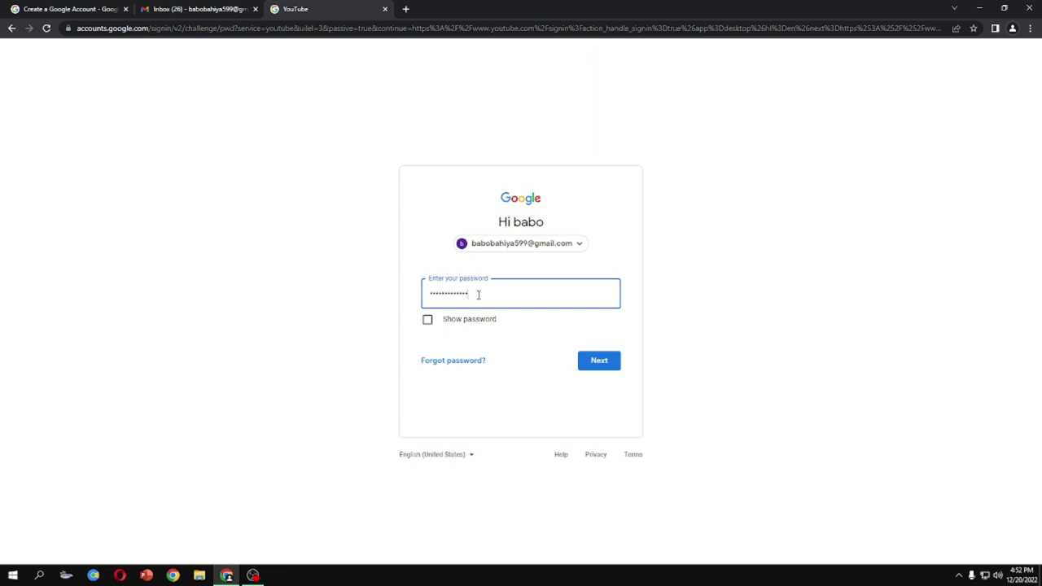
pyautogui.click(599, 360)
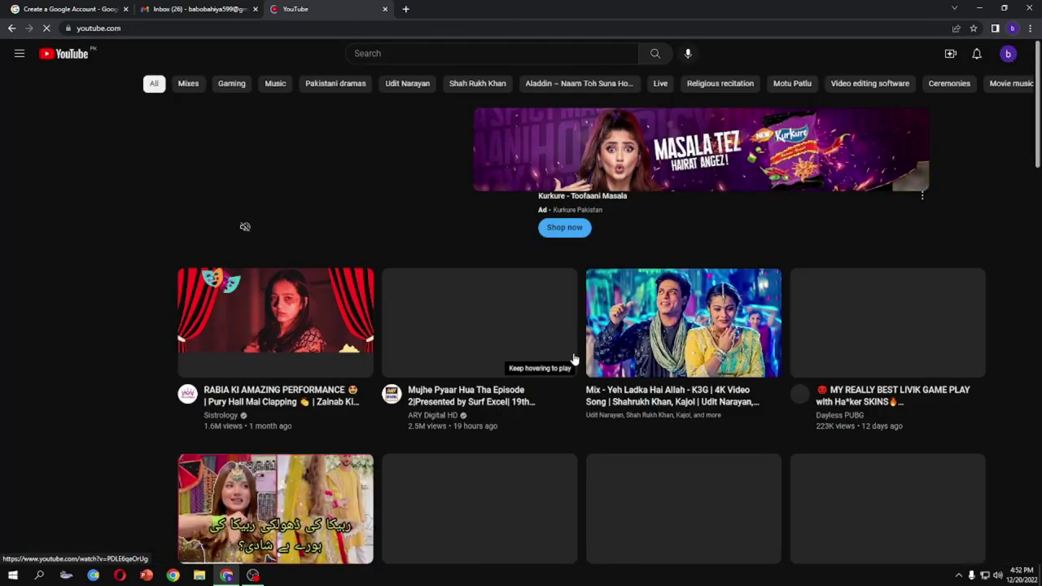
# Start a new channel and replace the suggested channel name with 'Youtube wala'
pyautogui.click(1007, 55)
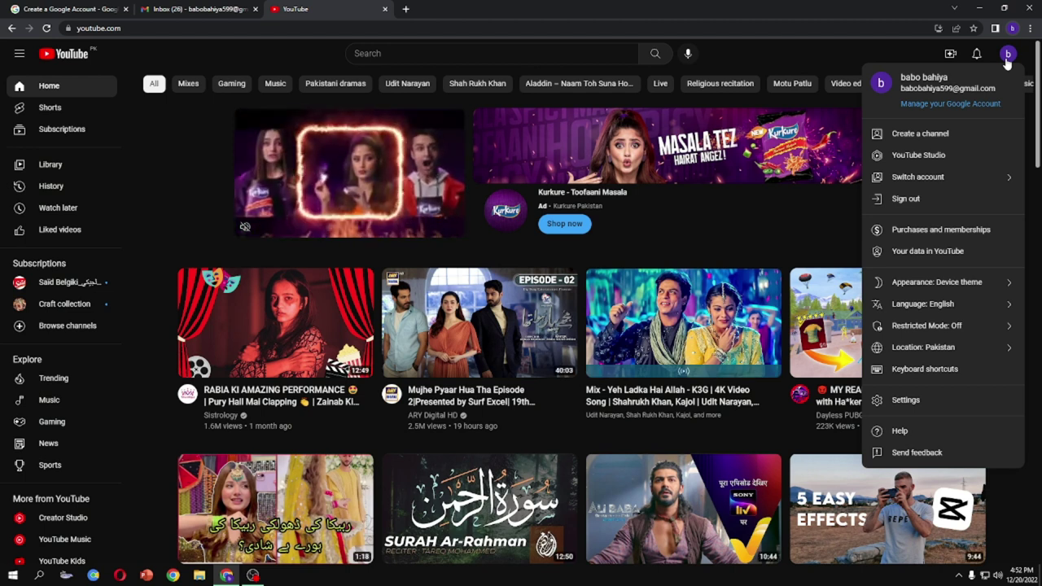
pyautogui.click(926, 145)
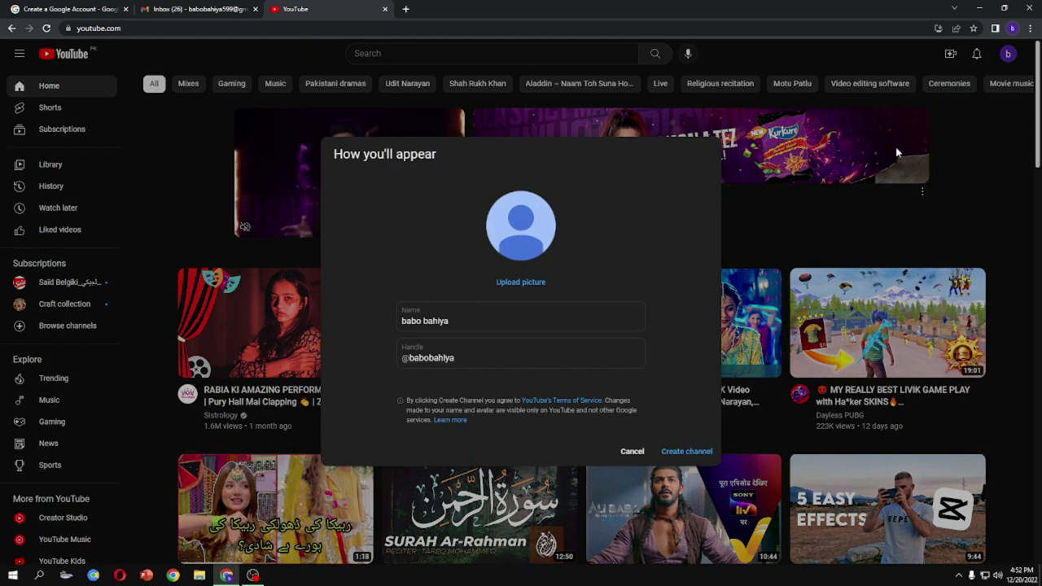
pyautogui.tripleClick(484, 323)
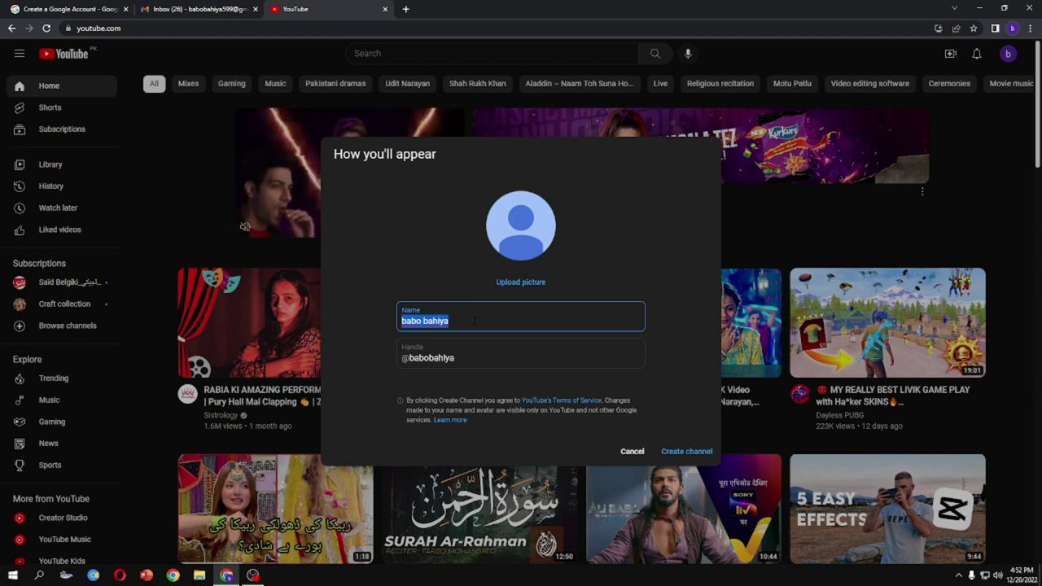
pyautogui.write('MA')
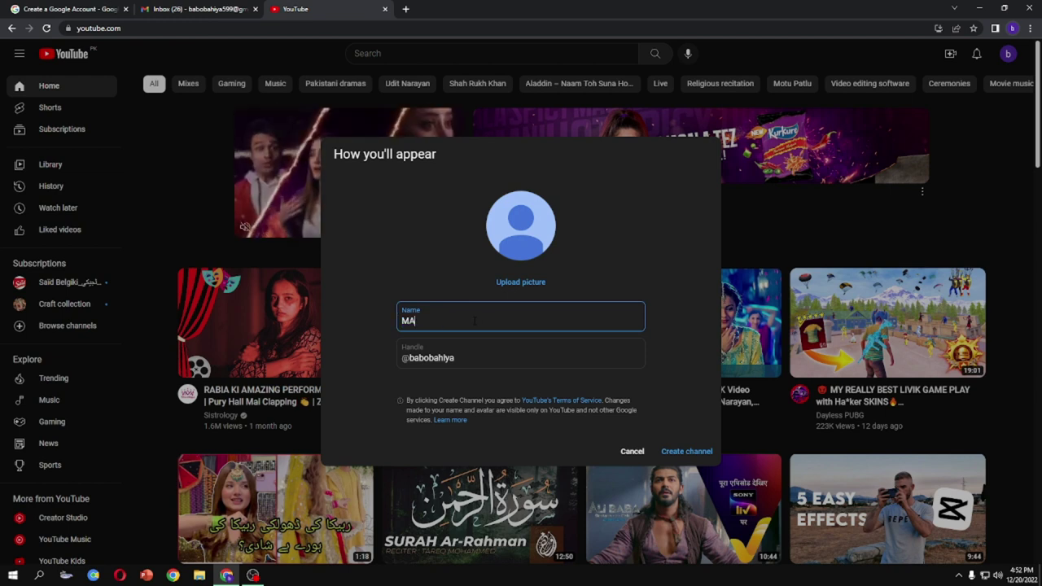
pyautogui.write('X tec')
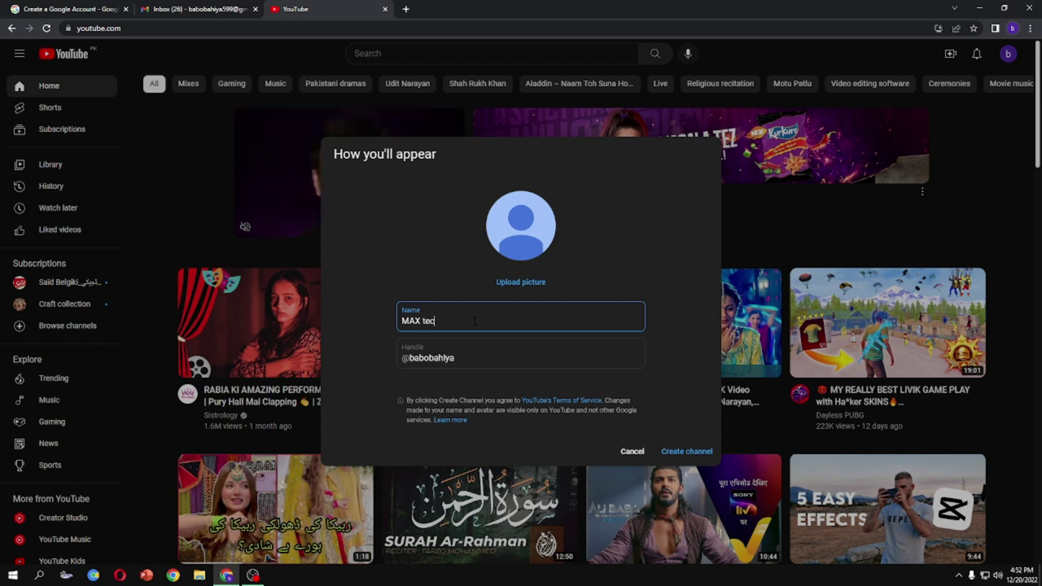
pyautogui.press('BackSpace')
pyautogui.press('BackSpace')
pyautogui.press('BackSpace')
pyautogui.press('BackSpace')
pyautogui.press('BackSpace')
pyautogui.press('BackSpace')
pyautogui.press('BackSpace')
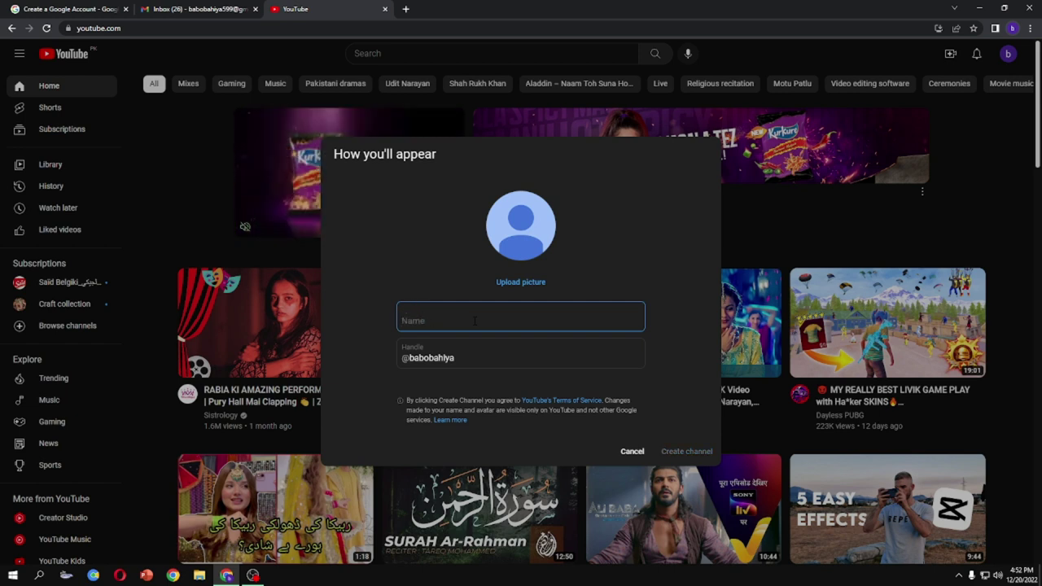
pyautogui.write('MA')
pyautogui.press('BackSpace')
pyautogui.press('BackSpace')
pyautogui.write('BAHI')
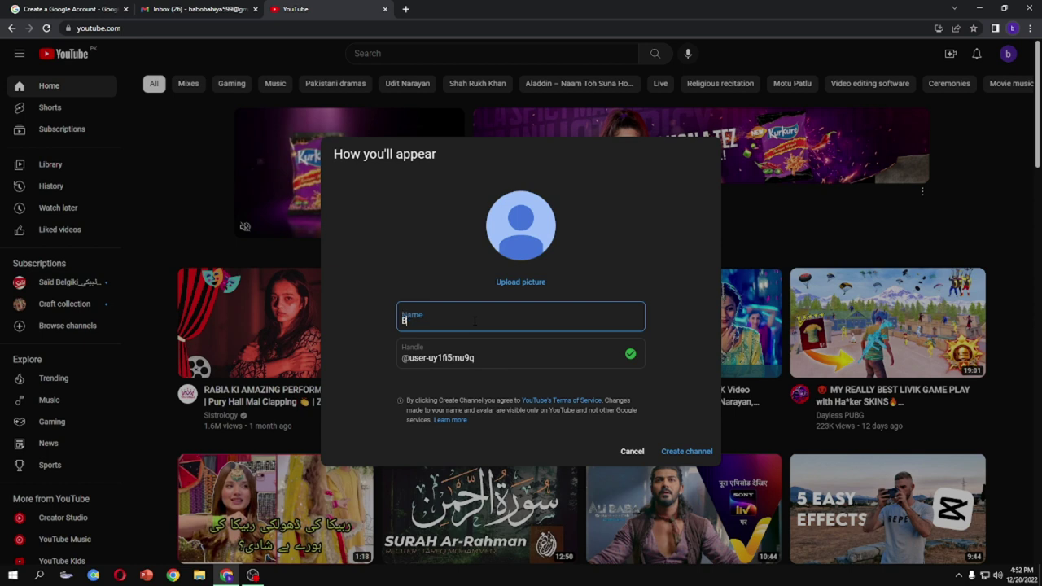
pyautogui.write(' YOUT')
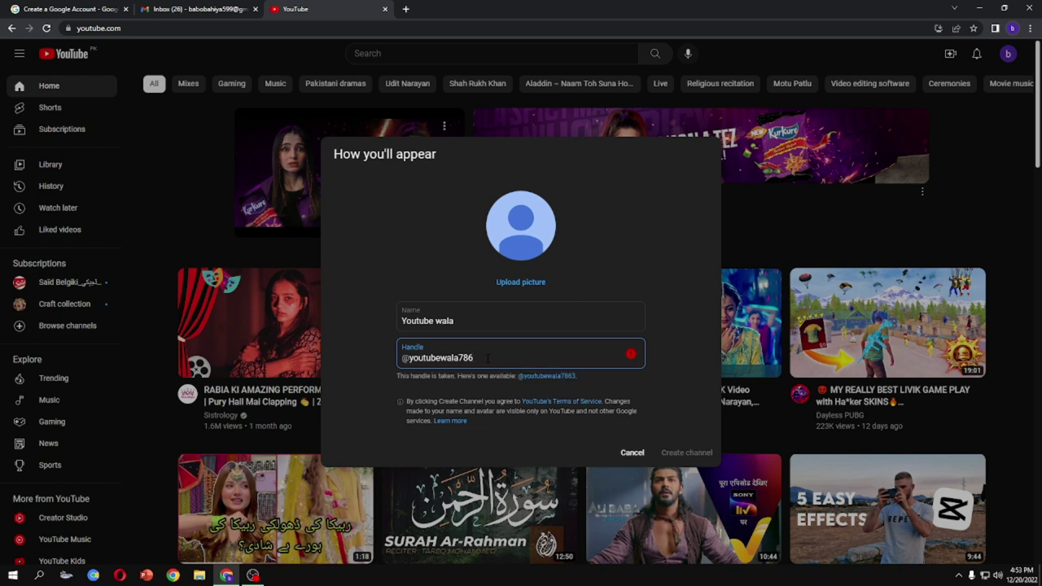
# Add 799 to the taken handle so it's available, then create the channel
pyautogui.press('BackSpace')
pyautogui.write('7')
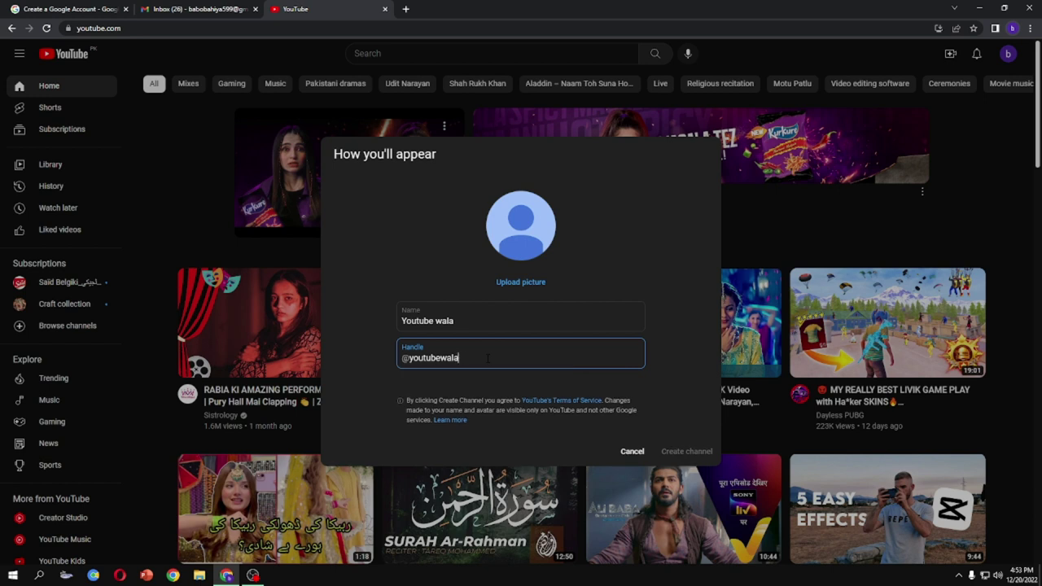
pyautogui.write('99')
pyautogui.click(688, 452)
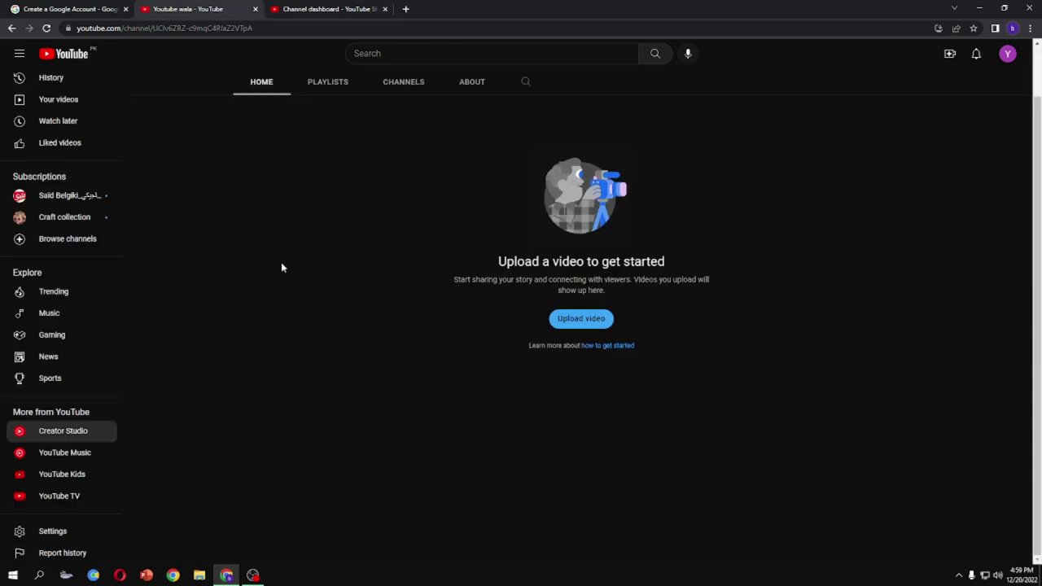
# Launch YouTube Studio for Youtube wala from the Creator Studio sidebar link
pyautogui.scroll(1, 316, 255)
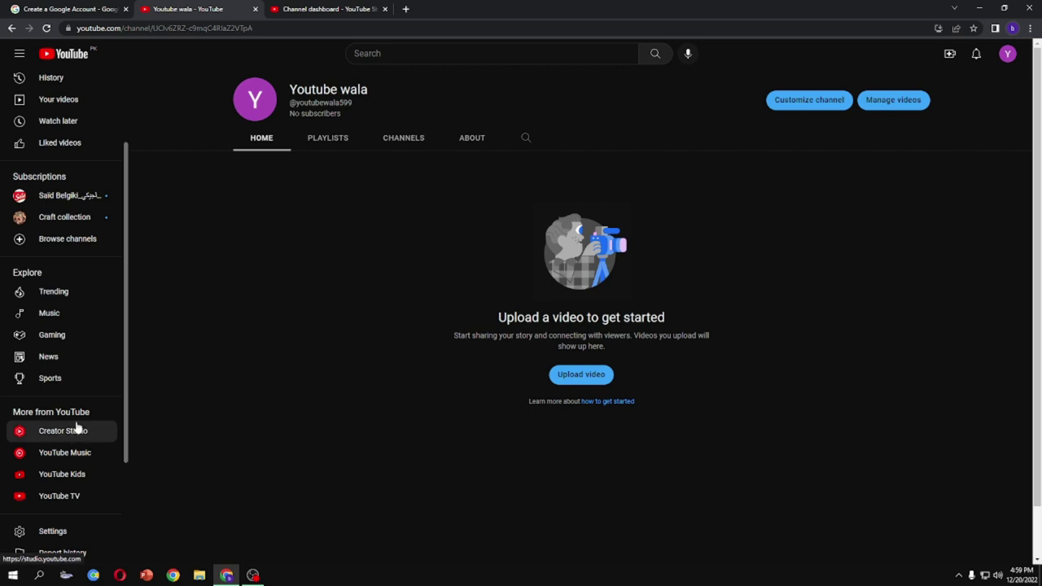
pyautogui.scroll(1, 70, 380)
pyautogui.scroll(-1, 70, 381)
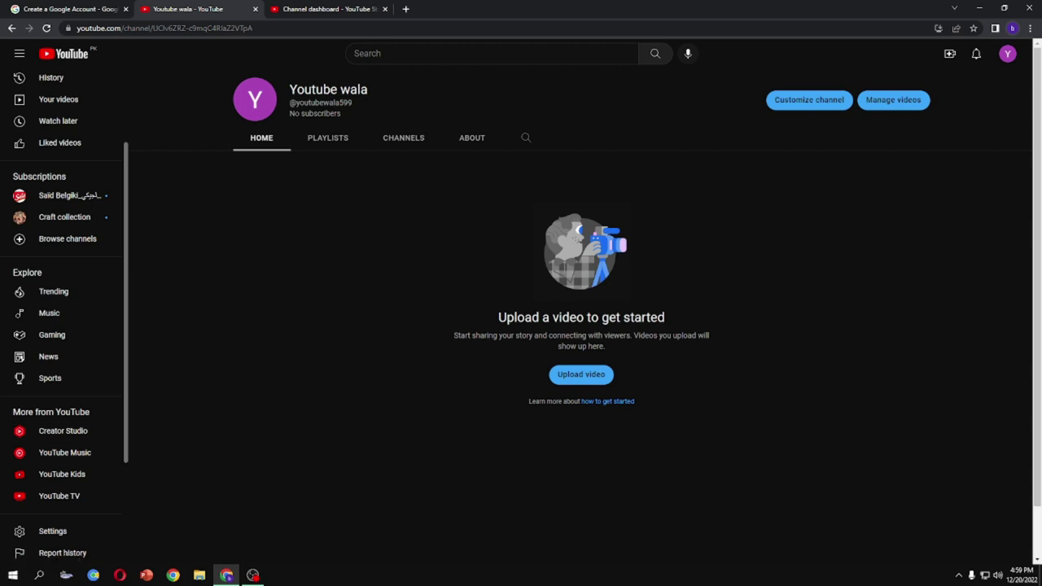
pyautogui.click(73, 431)
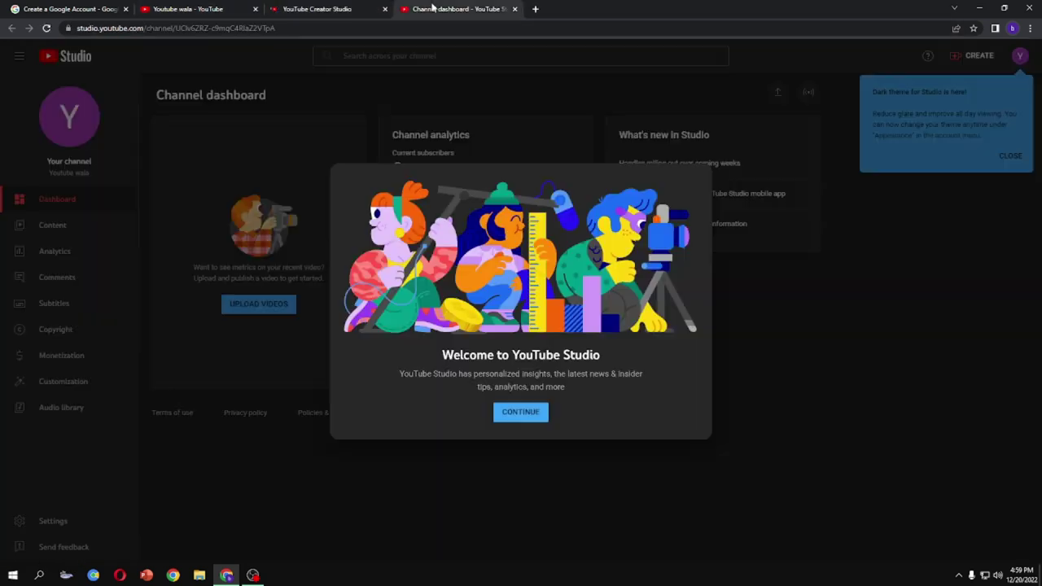
# Close the duplicate Studio tab and dismiss the Welcome to YouTube Studio dialog
pyautogui.click(365, 8)
pyautogui.click(514, 9)
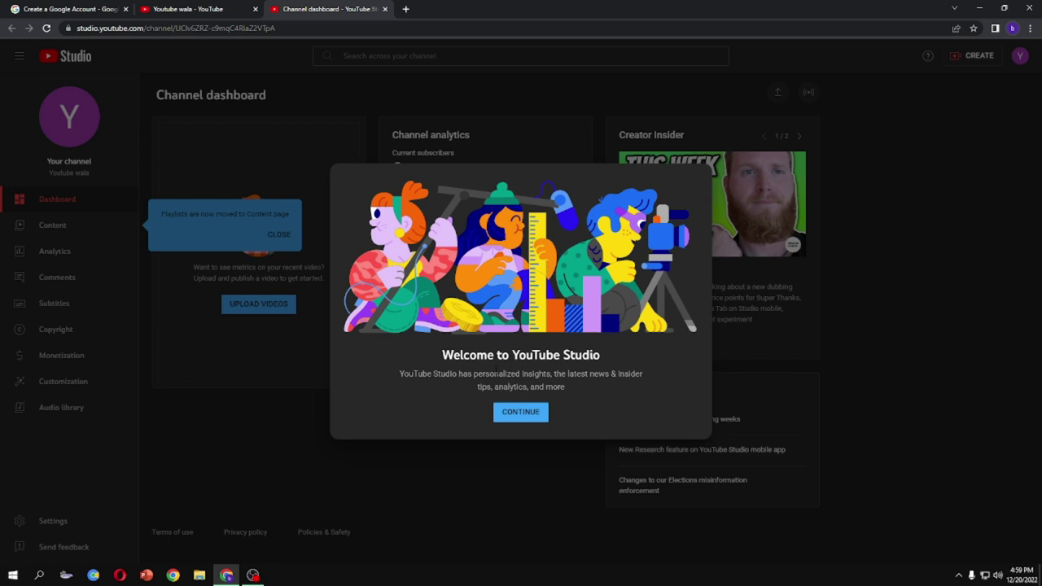
pyautogui.click(530, 417)
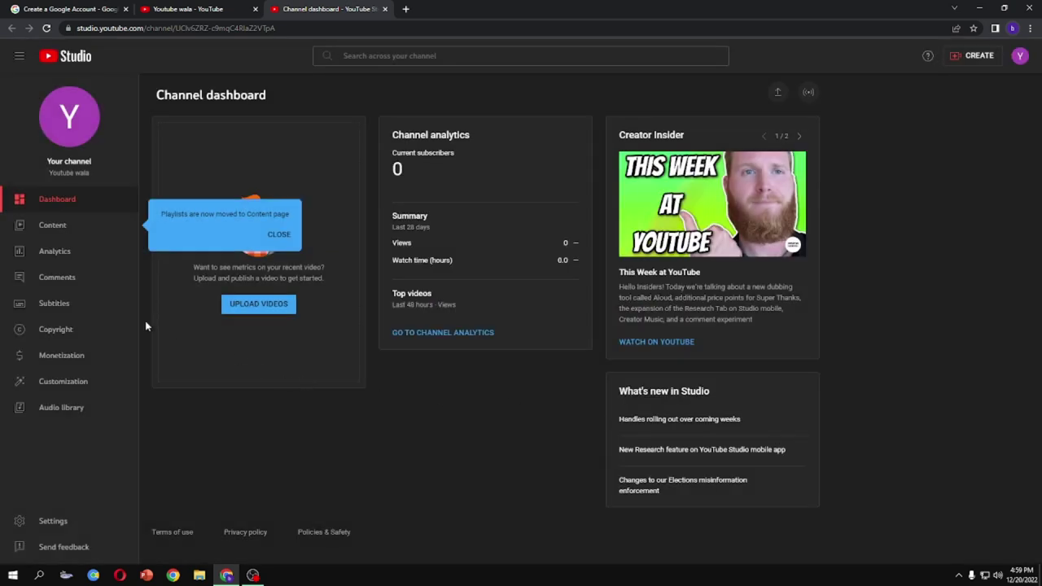
# Browse the Settings pages (permissions, community, agreements, basic info, currency), ending on Feature eligibility
pyautogui.click(70, 527)
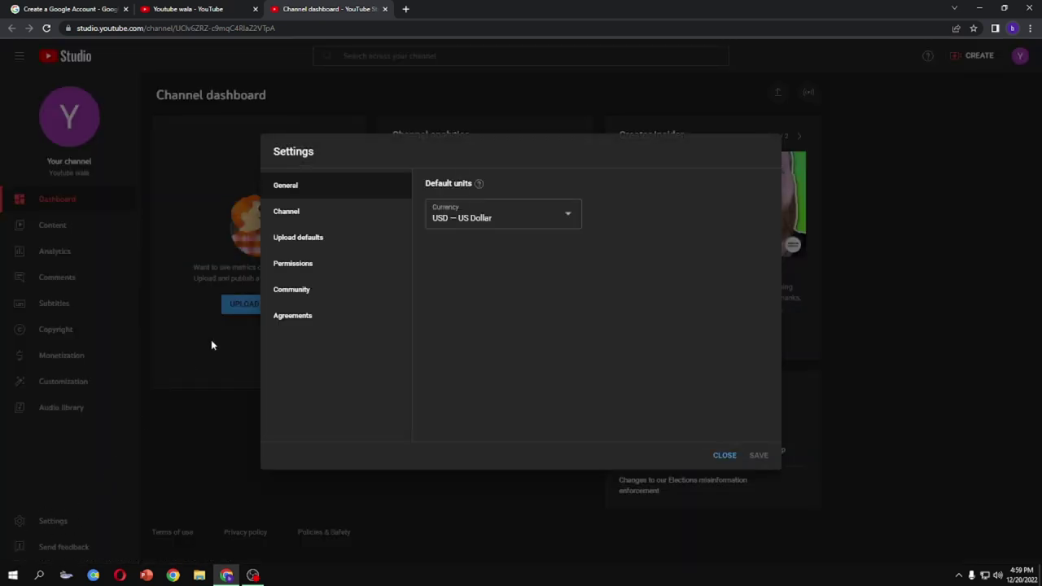
pyautogui.click(301, 265)
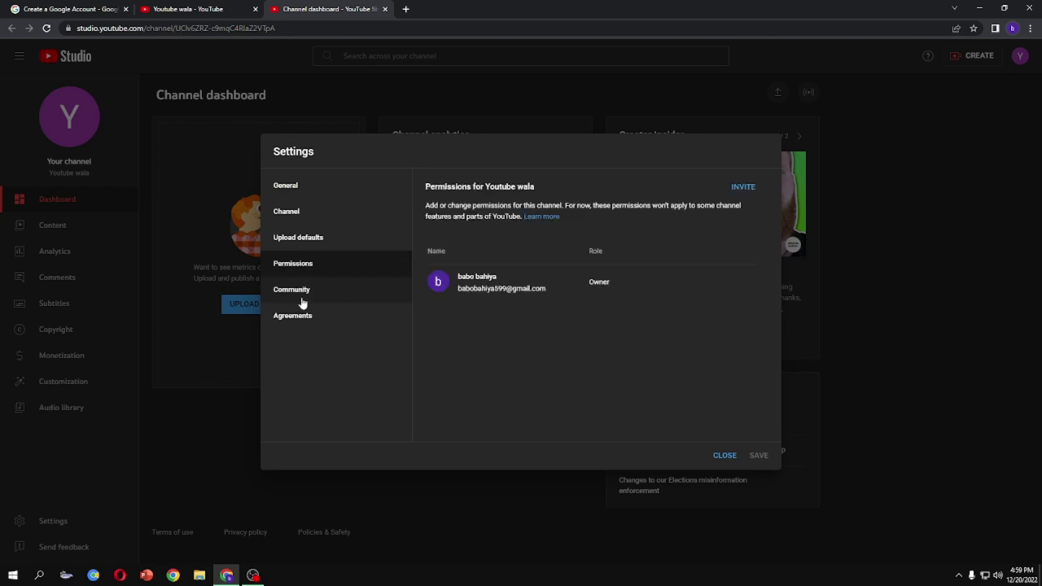
pyautogui.click(303, 299)
pyautogui.click(306, 321)
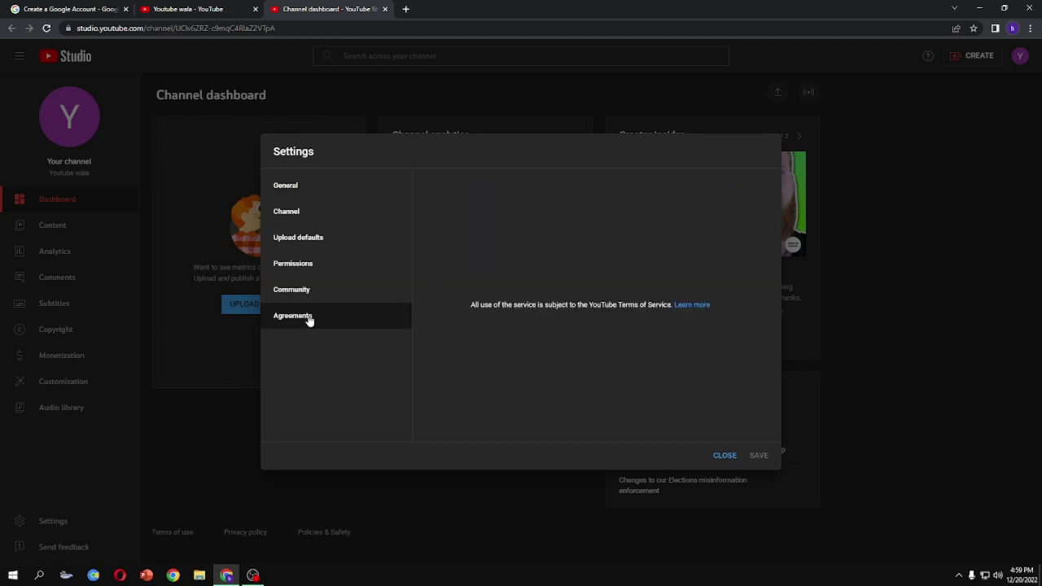
pyautogui.click(301, 211)
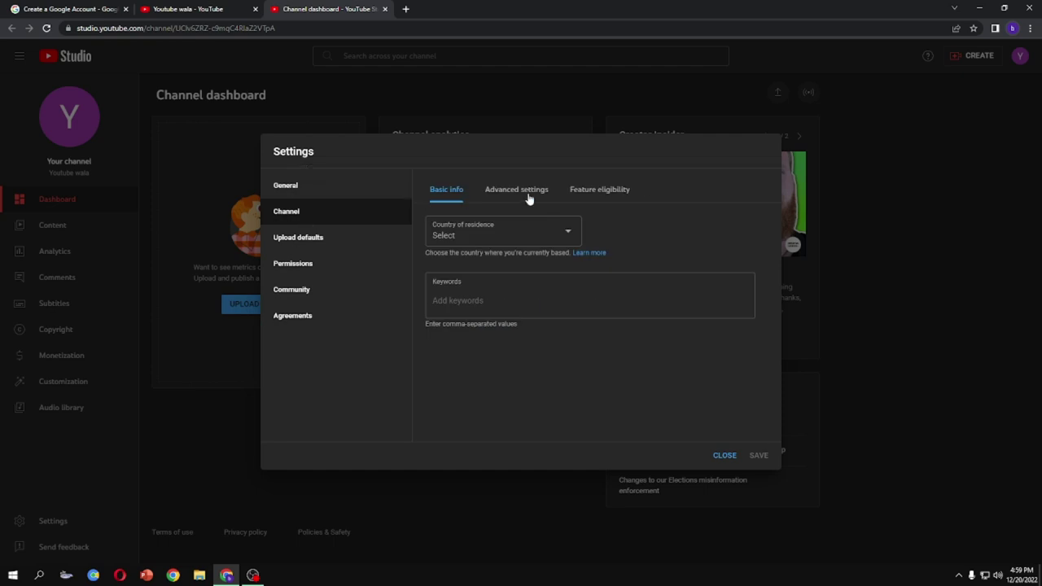
pyautogui.click(284, 194)
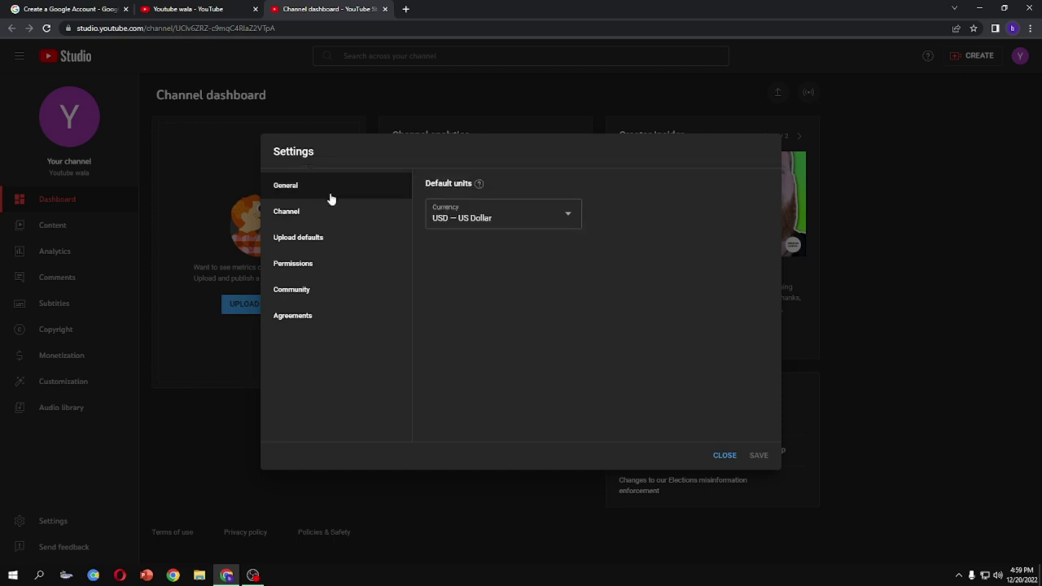
pyautogui.click(301, 214)
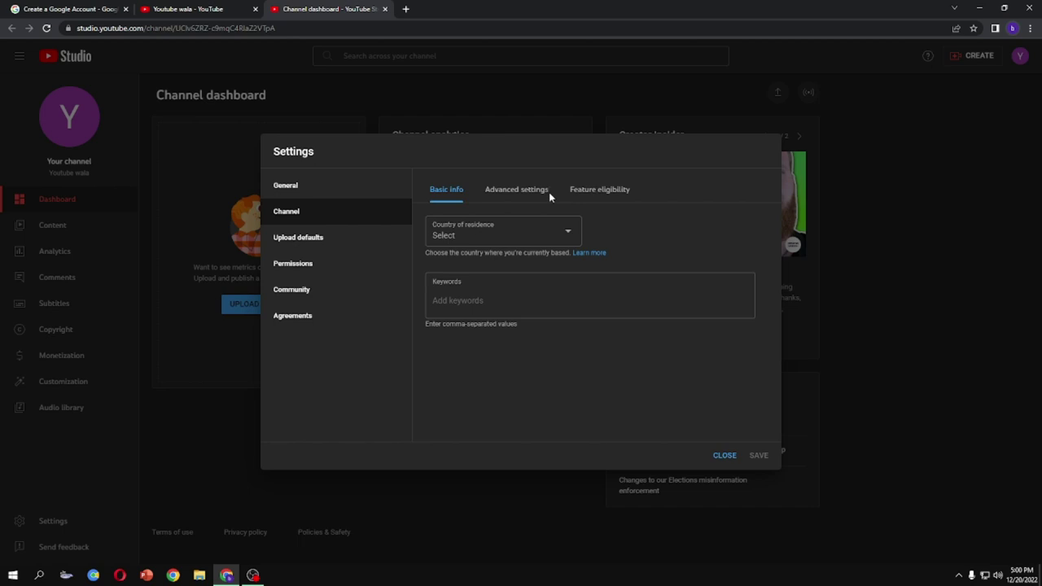
pyautogui.click(604, 194)
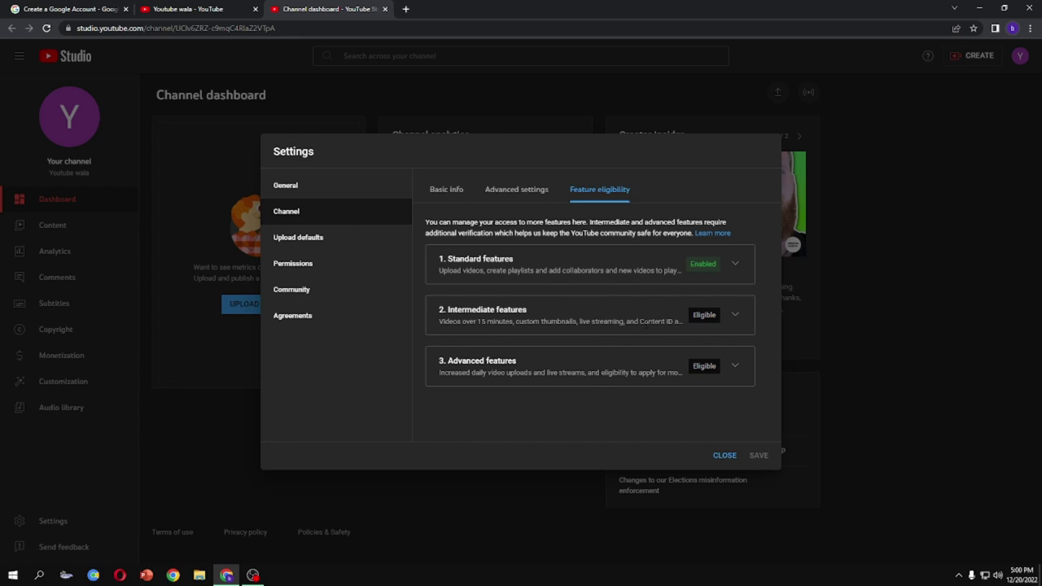
# Expand the Intermediate features row to show its phone verification requirement
pyautogui.click(732, 318)
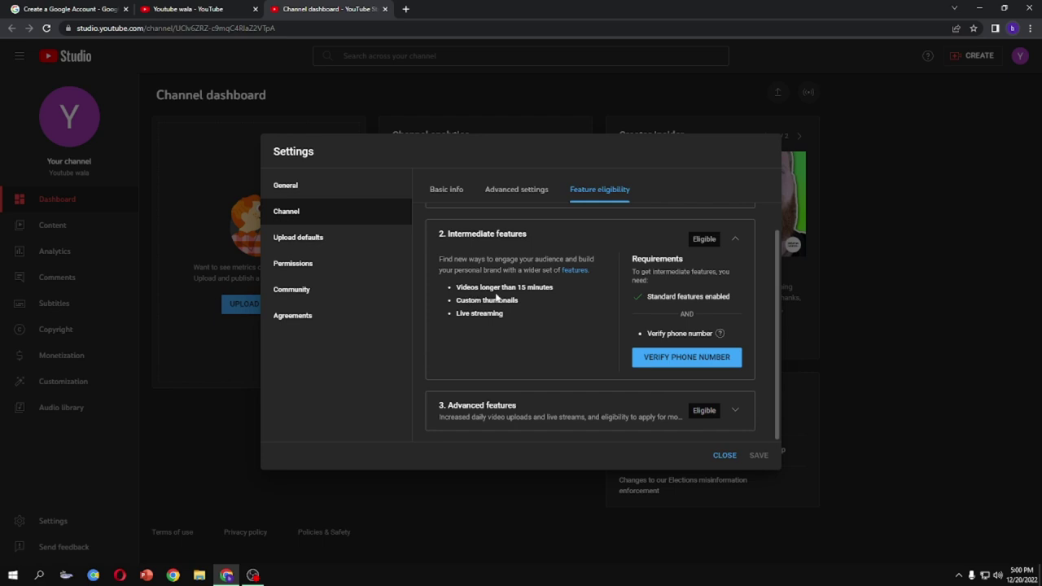
pyautogui.moveTo(663, 339)
# Open the phone verification page, select its phone number field, and return to Studio settings
pyautogui.click(661, 357)
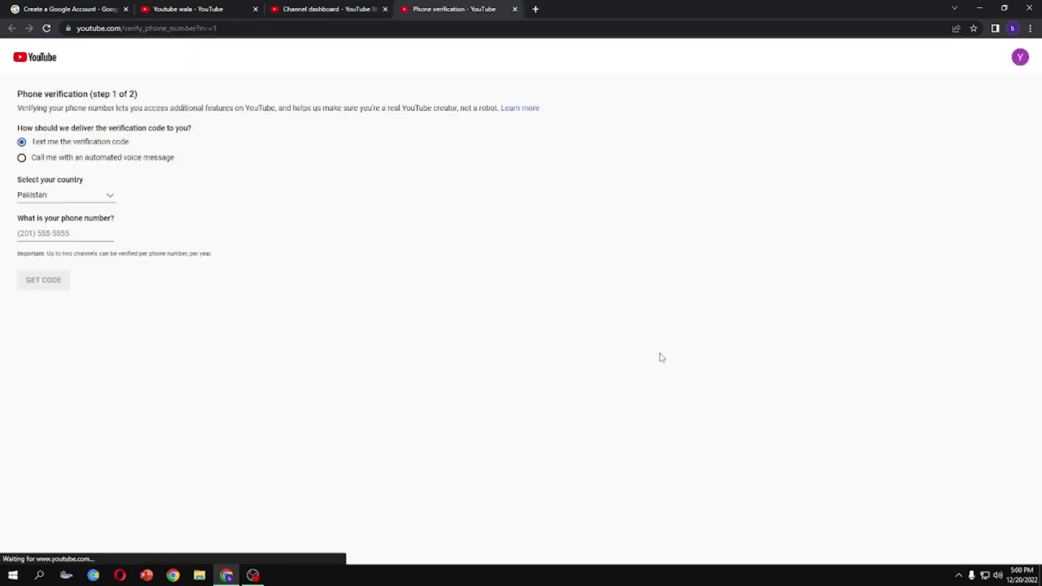
pyautogui.click(78, 234)
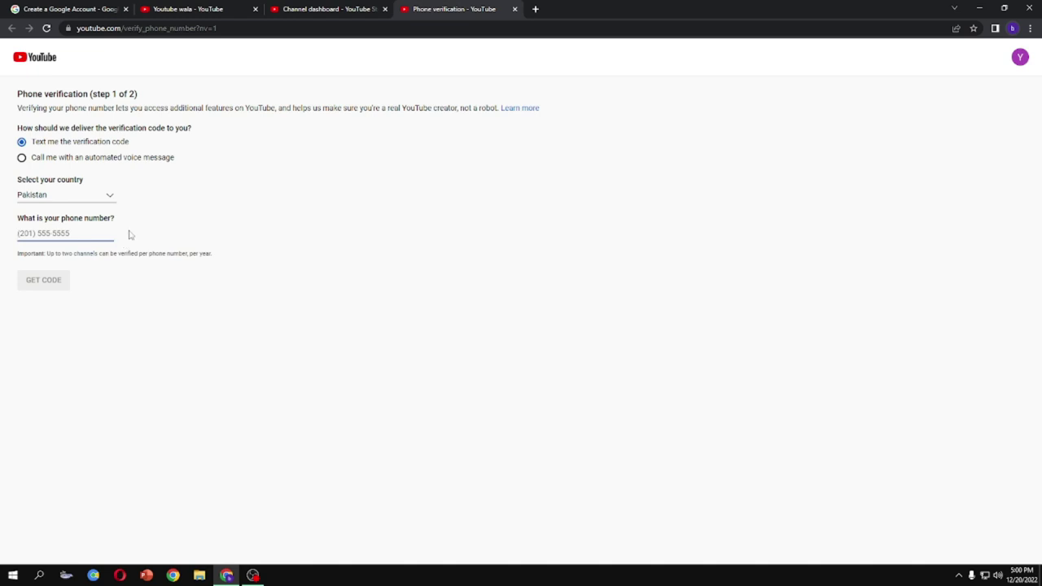
pyautogui.click(327, 10)
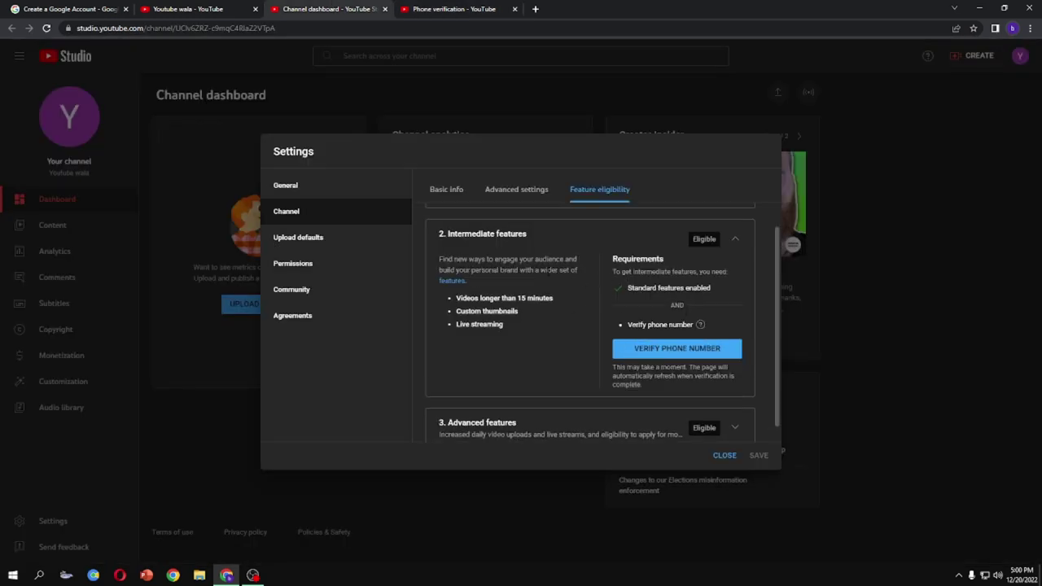
# Expand the Advanced features row to review its perks and requirements
pyautogui.scroll(-1, 574, 323)
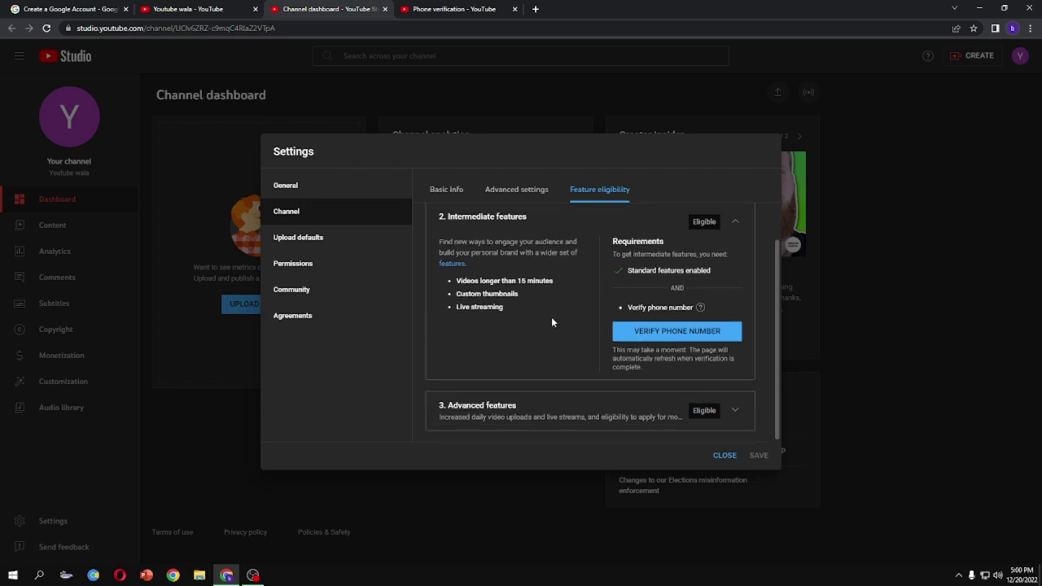
pyautogui.scroll(1, 533, 300)
pyautogui.scroll(-1, 516, 306)
pyautogui.click(735, 411)
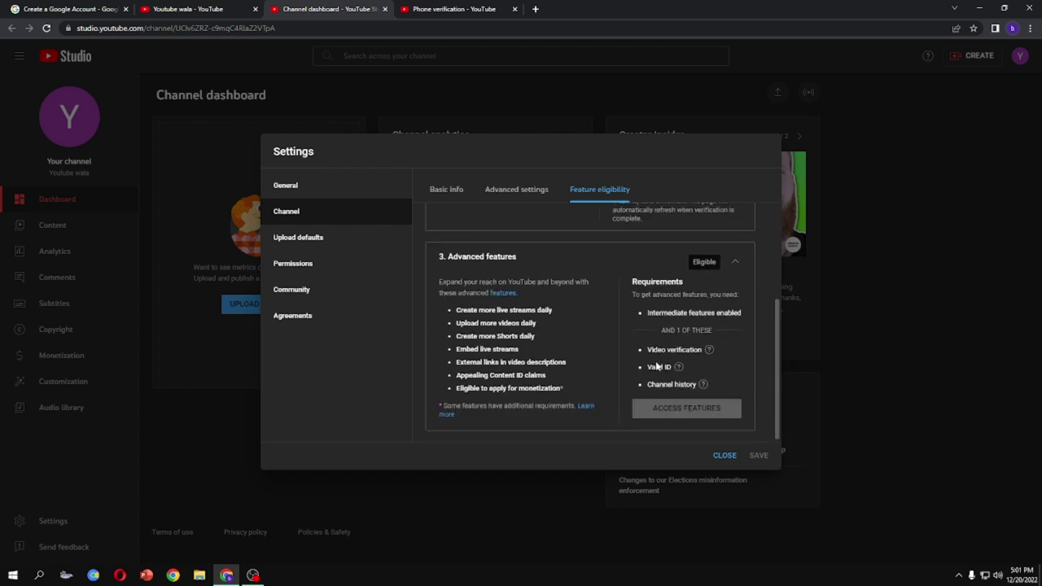
pyautogui.scroll(2, 658, 367)
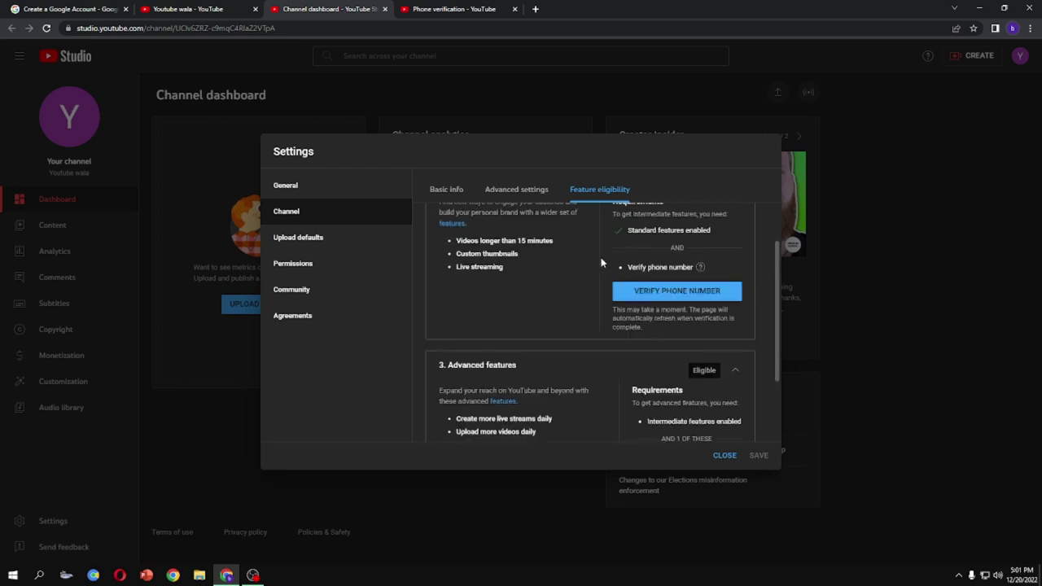
pyautogui.scroll(1, 569, 285)
pyautogui.scroll(-3, 585, 264)
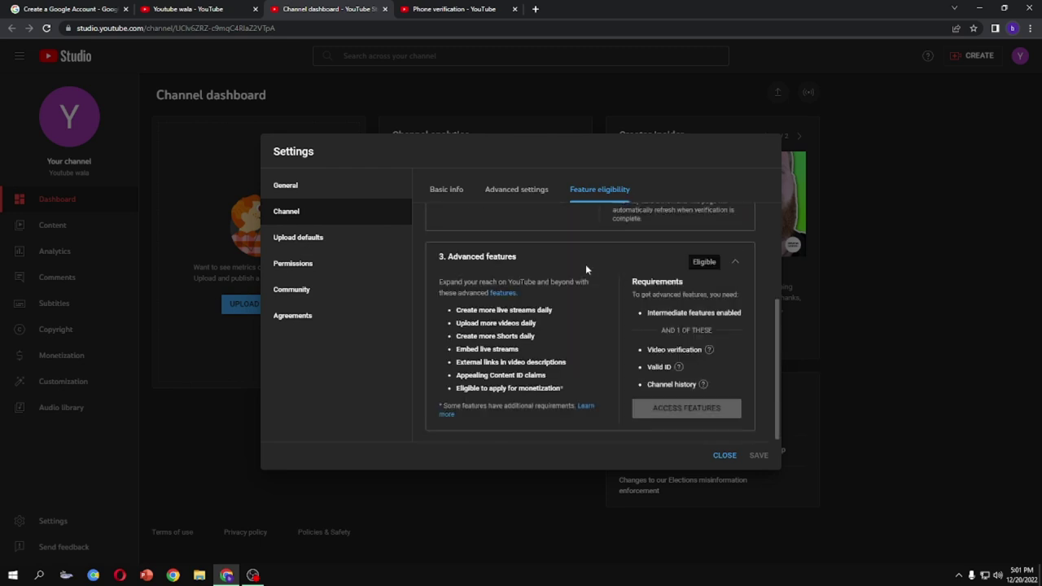
pyautogui.moveTo(678, 366)
pyautogui.moveTo(703, 384)
# Highlight the monetization, Content ID appeals and daily uploads features, then view advanced settings
pyautogui.moveTo(456, 389); pyautogui.dragTo(564, 389)
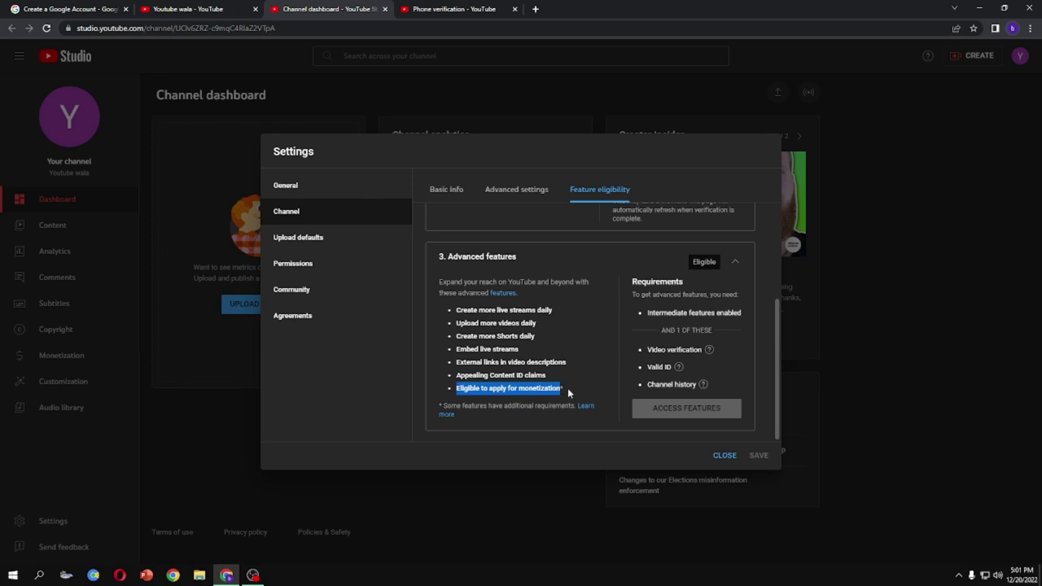
pyautogui.moveTo(456, 376); pyautogui.dragTo(546, 375)
pyautogui.moveTo(456, 324); pyautogui.dragTo(537, 324)
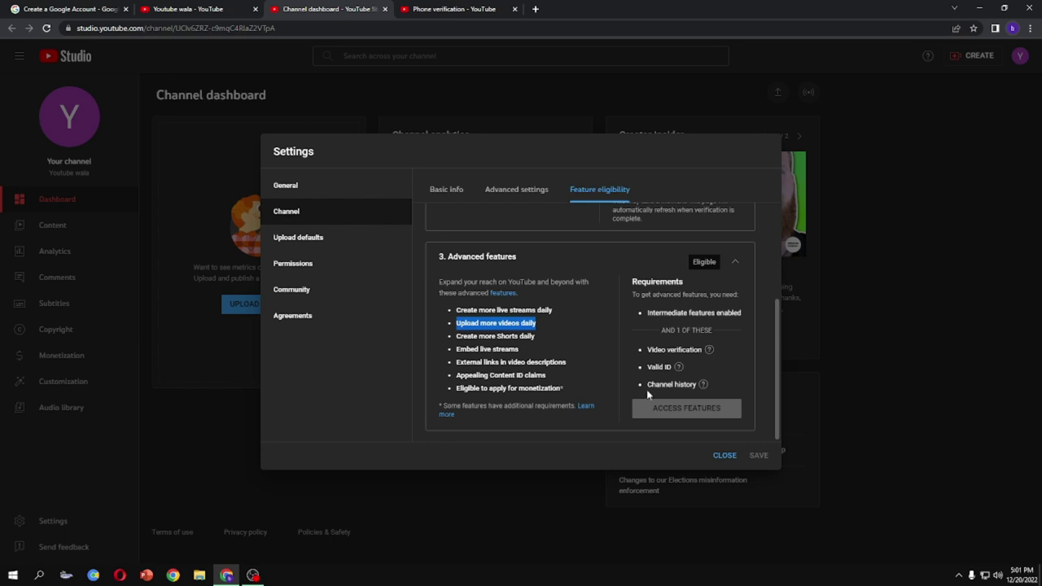
pyautogui.click(487, 196)
# Set the channel's country of residence to Pakistan in the basic info settings
pyautogui.click(445, 190)
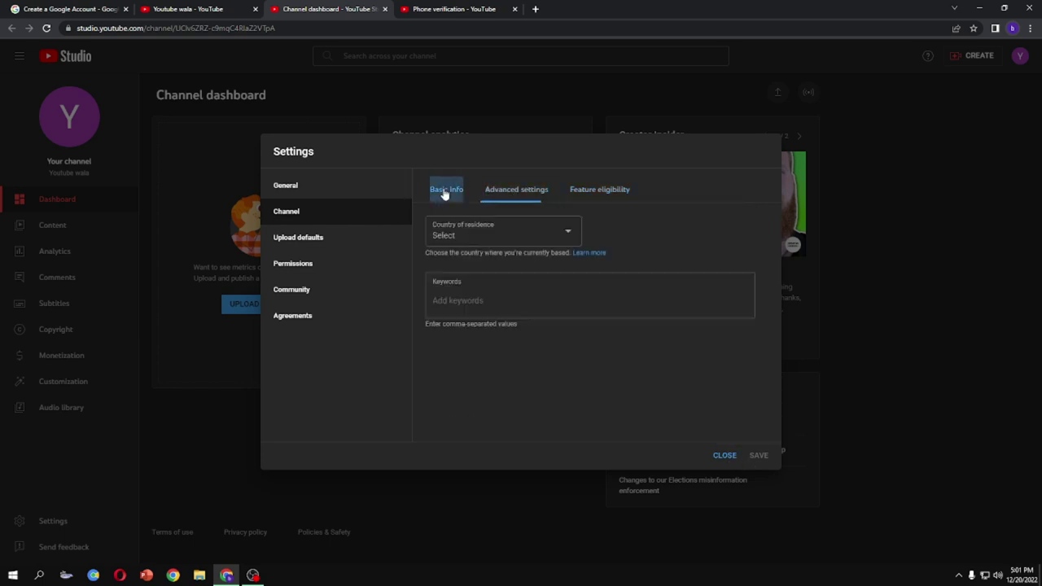
pyautogui.click(521, 242)
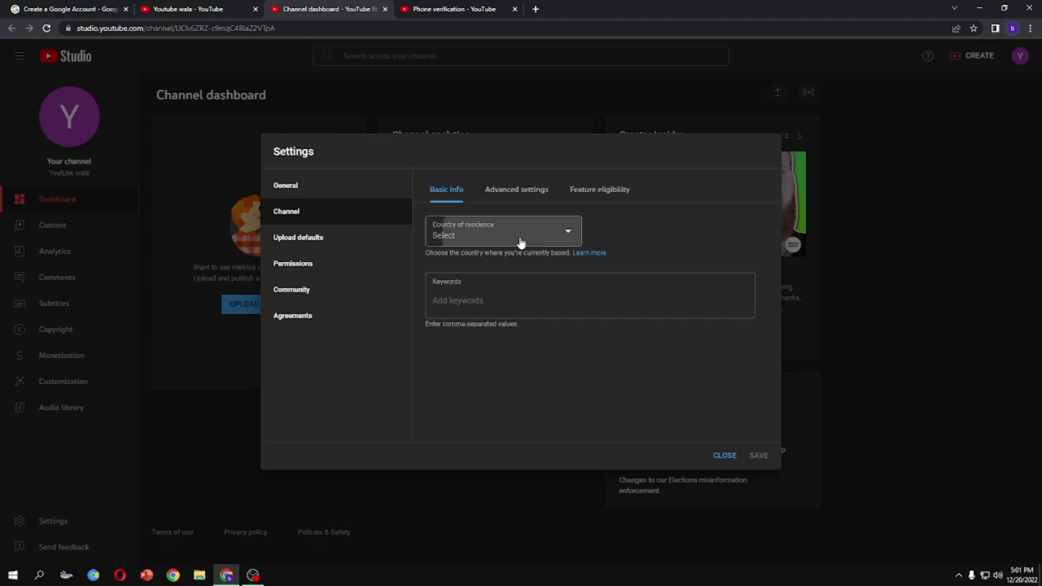
pyautogui.scroll(-3, 511, 369)
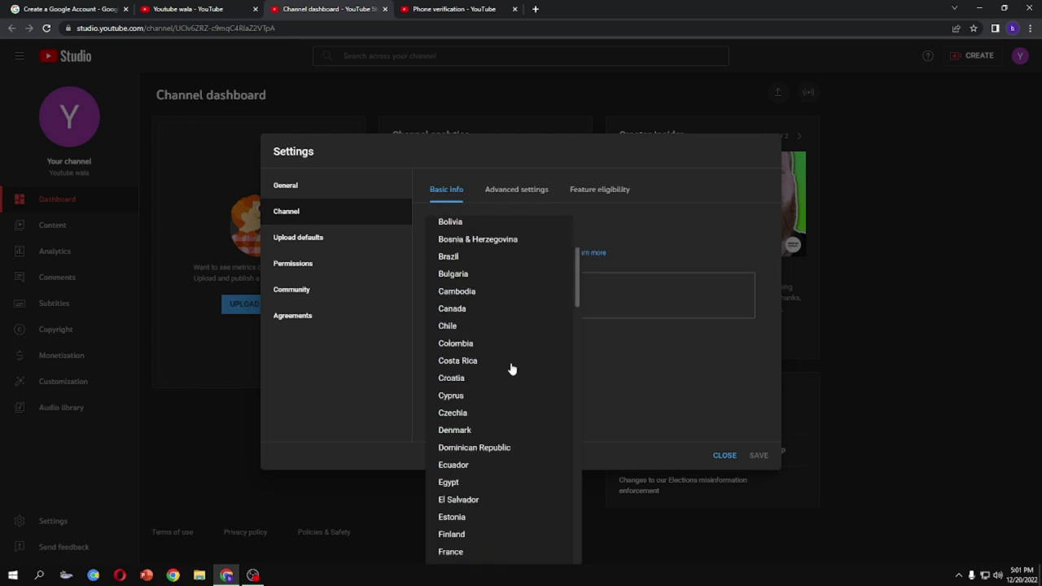
pyautogui.scroll(-4, 511, 368)
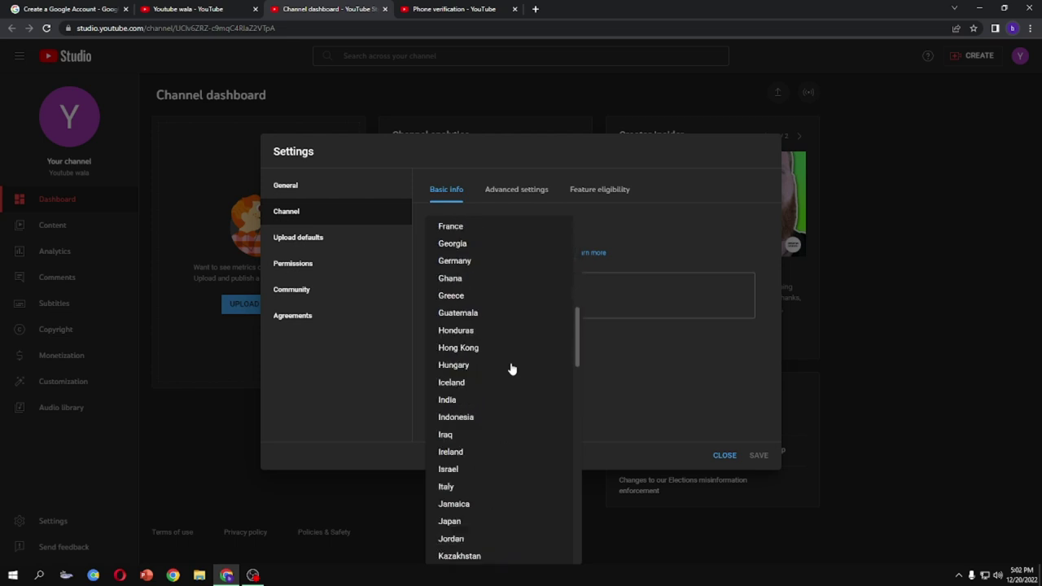
pyautogui.scroll(-1, 497, 355)
pyautogui.scroll(-2, 454, 302)
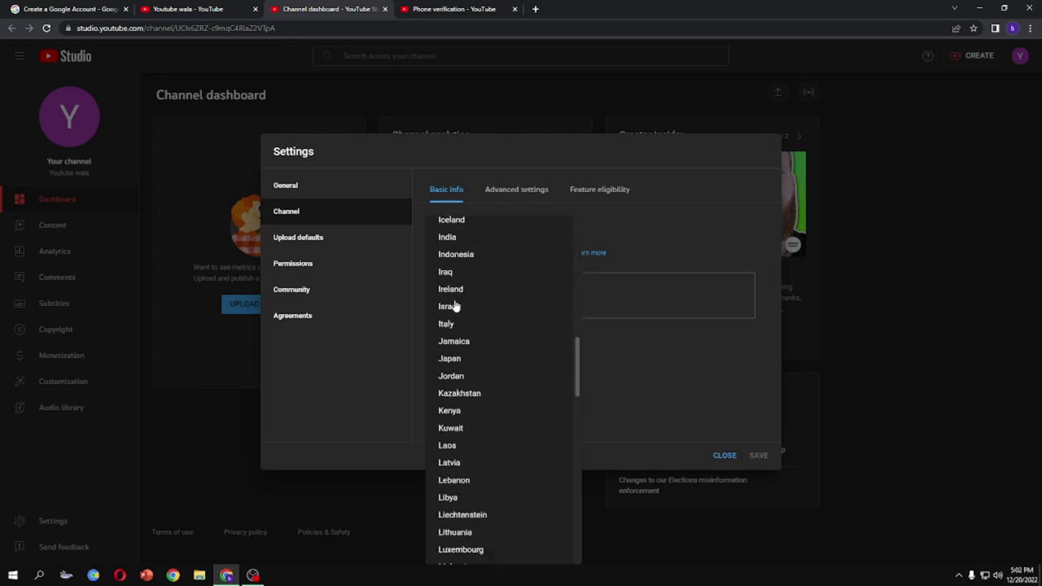
pyautogui.scroll(-3, 480, 378)
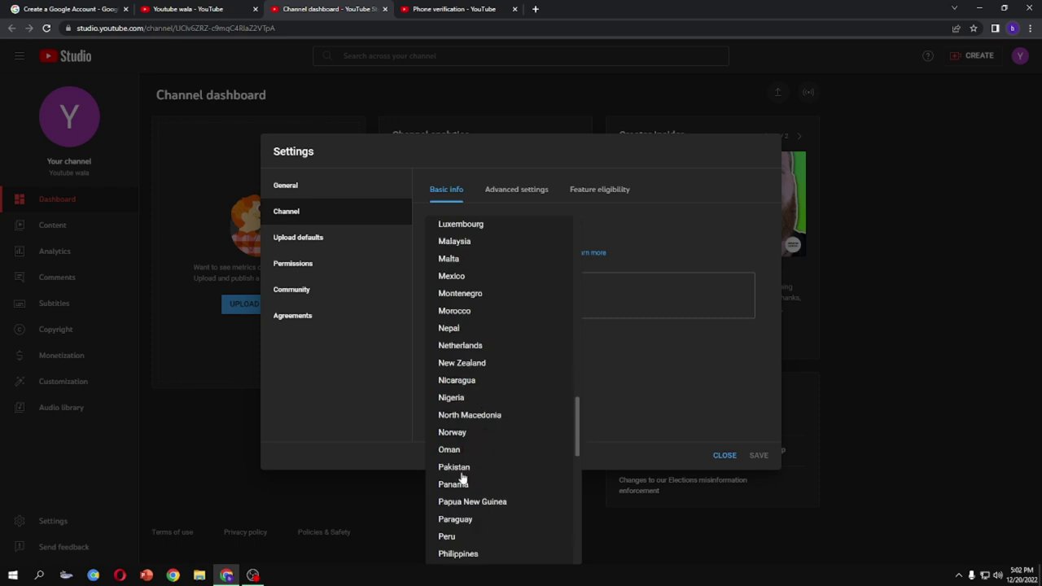
pyautogui.click(454, 468)
# Add the keyword 'how to make youtube channel', remove it again, and cancel the unsaved changes
pyautogui.click(523, 300)
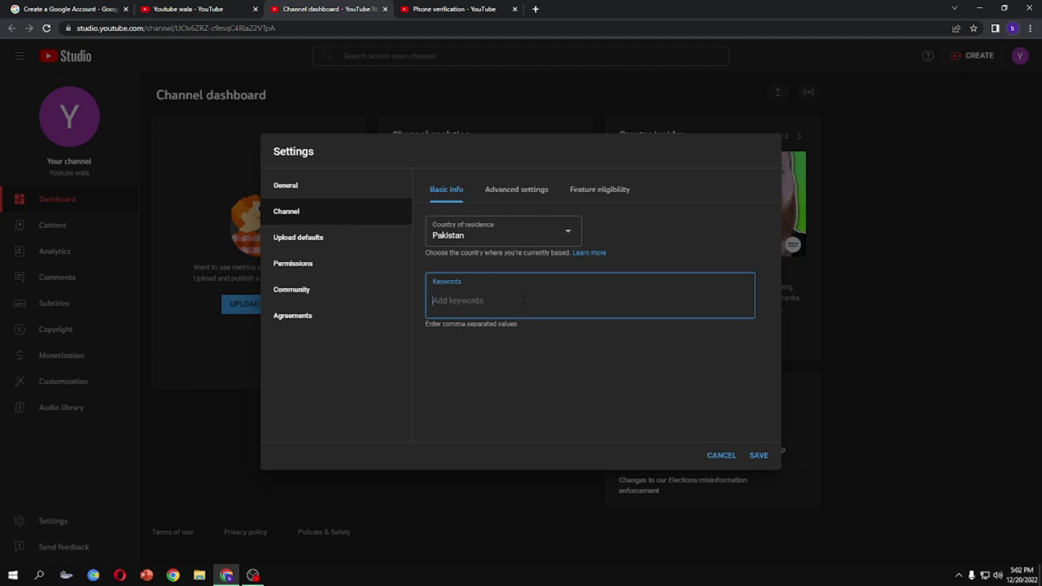
pyautogui.write('how to make youtube channel')
pyautogui.press('Return')
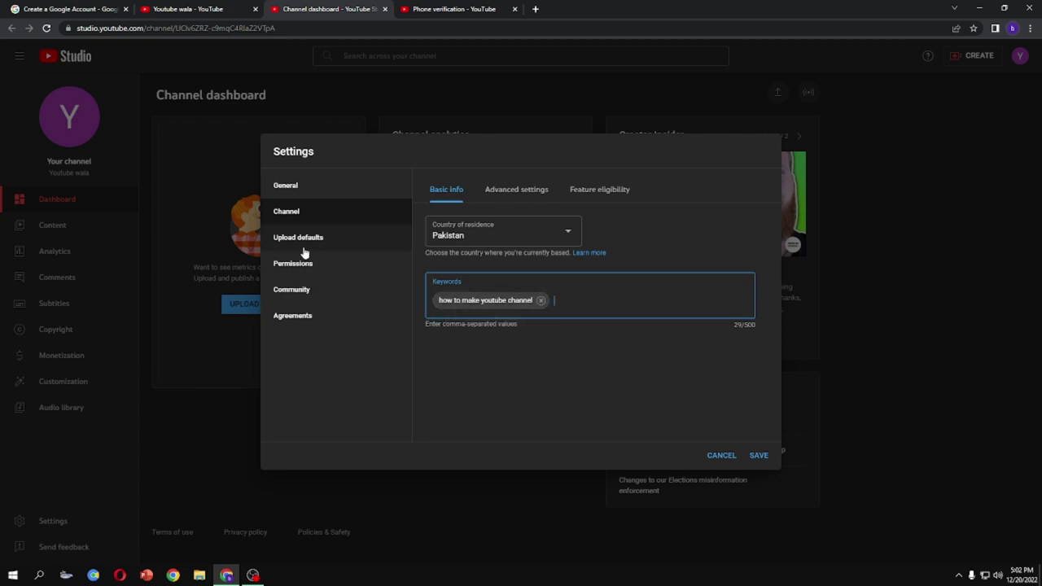
pyautogui.click(541, 300)
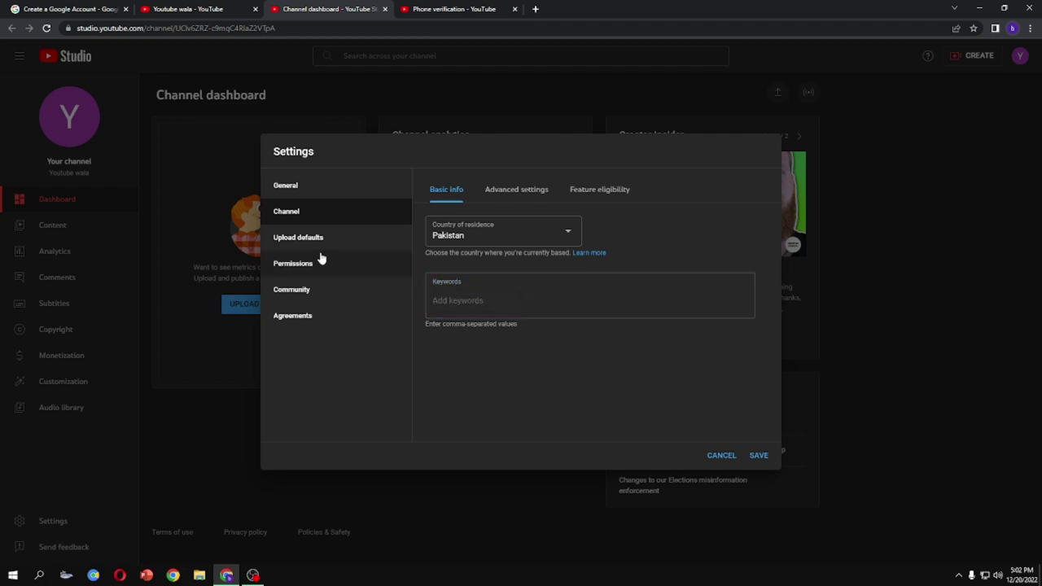
pyautogui.click(721, 456)
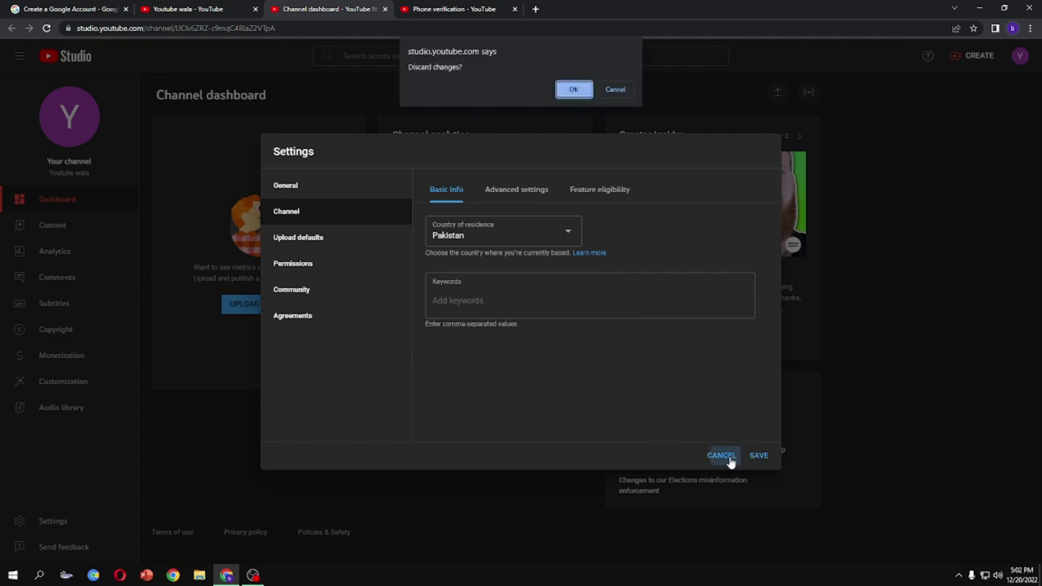
# Discard the changes, pass through Analytics and Copyright, and open Monetization's partner requirements
pyautogui.click(574, 89)
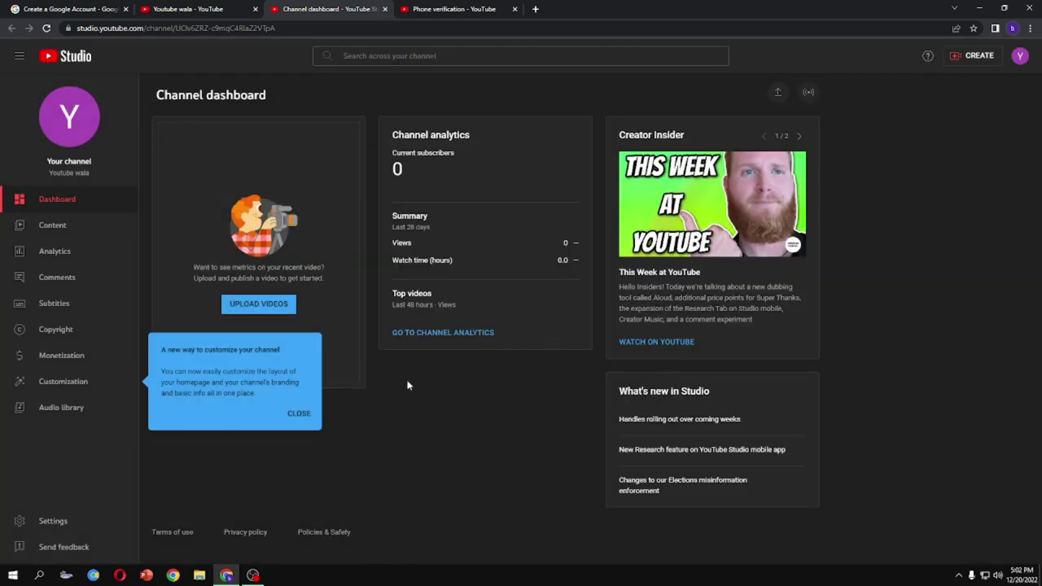
pyautogui.click(75, 254)
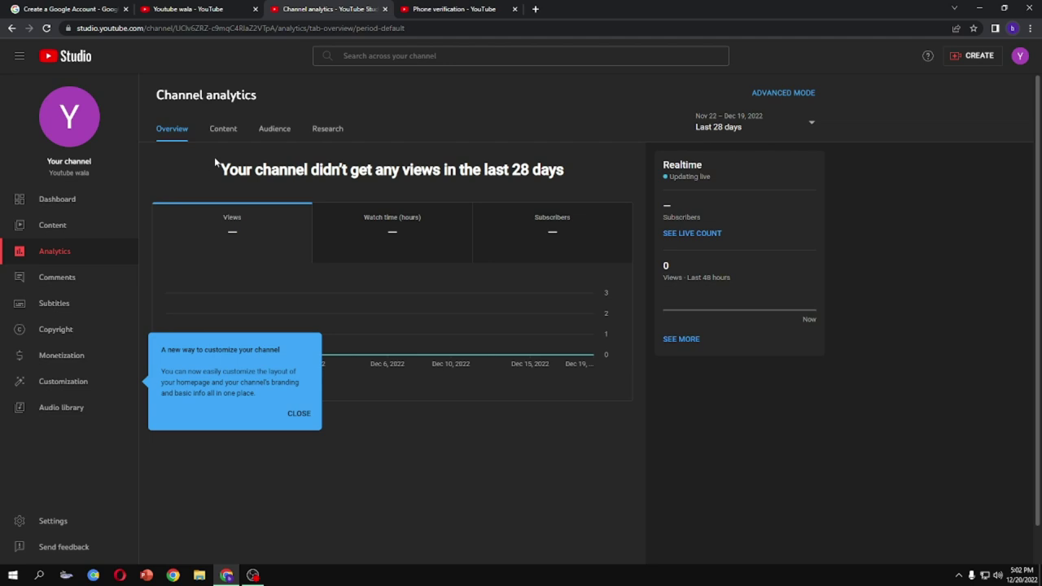
pyautogui.click(308, 422)
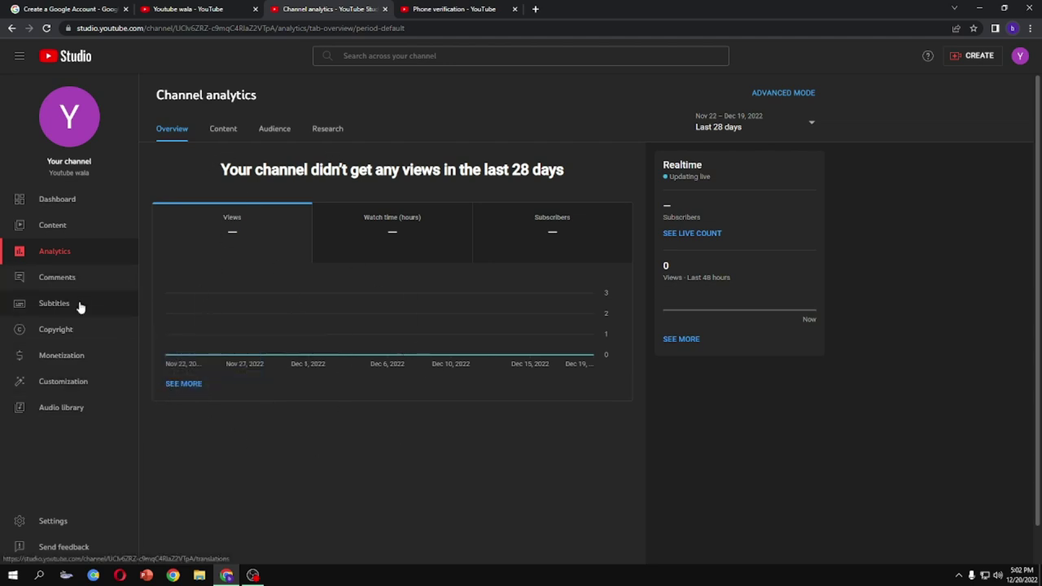
pyautogui.click(91, 328)
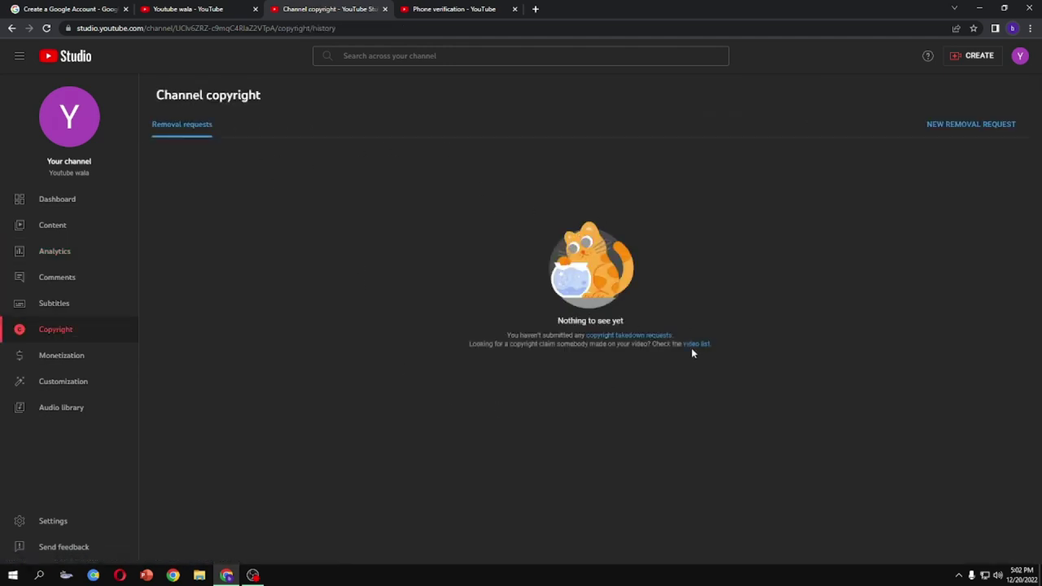
pyautogui.click(82, 356)
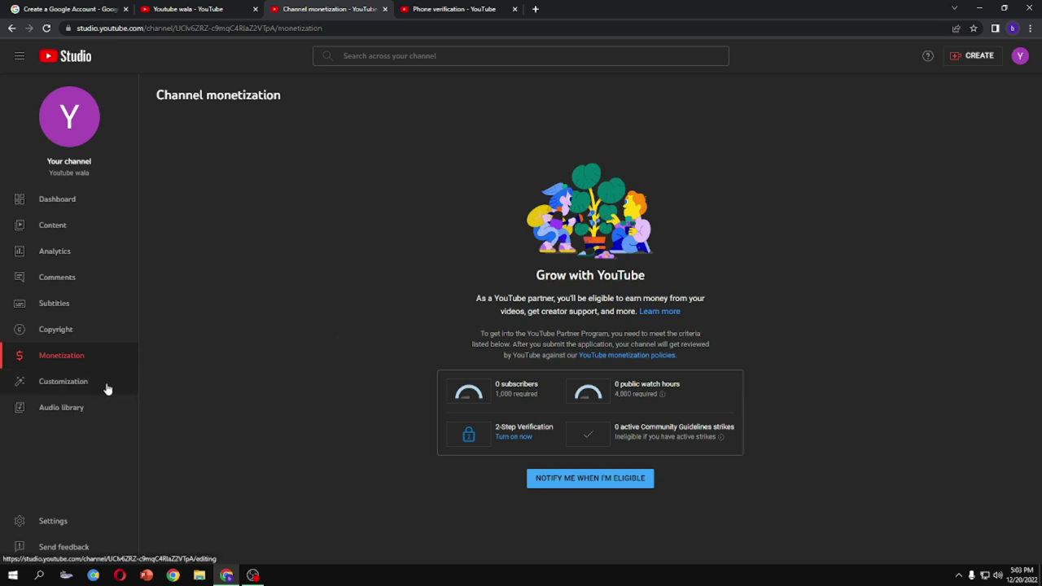
# Compare the Branding and Basic info tabs in Channel customization, then return to the Studio dashboard
pyautogui.click(70, 389)
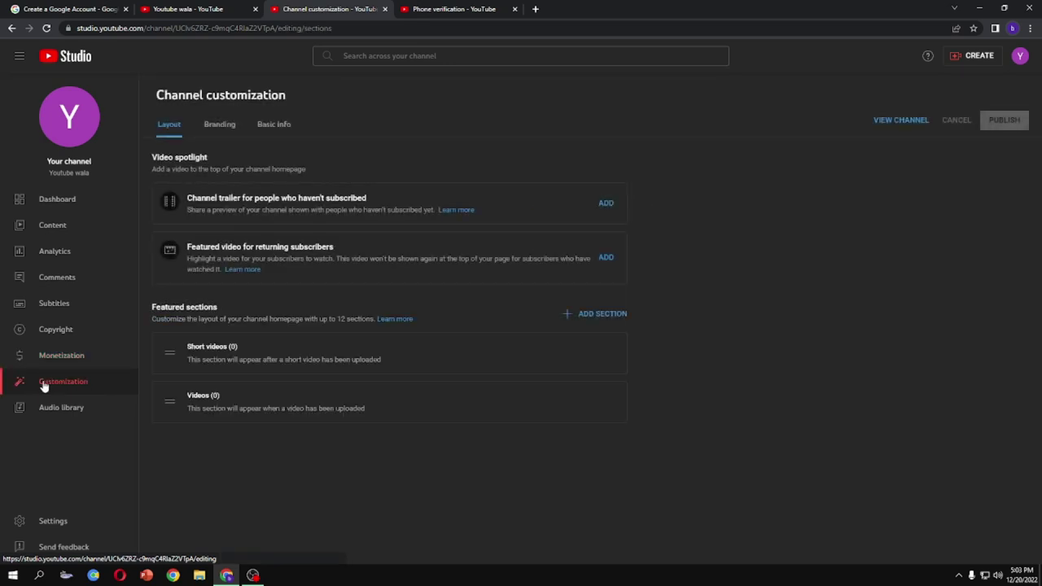
pyautogui.click(222, 128)
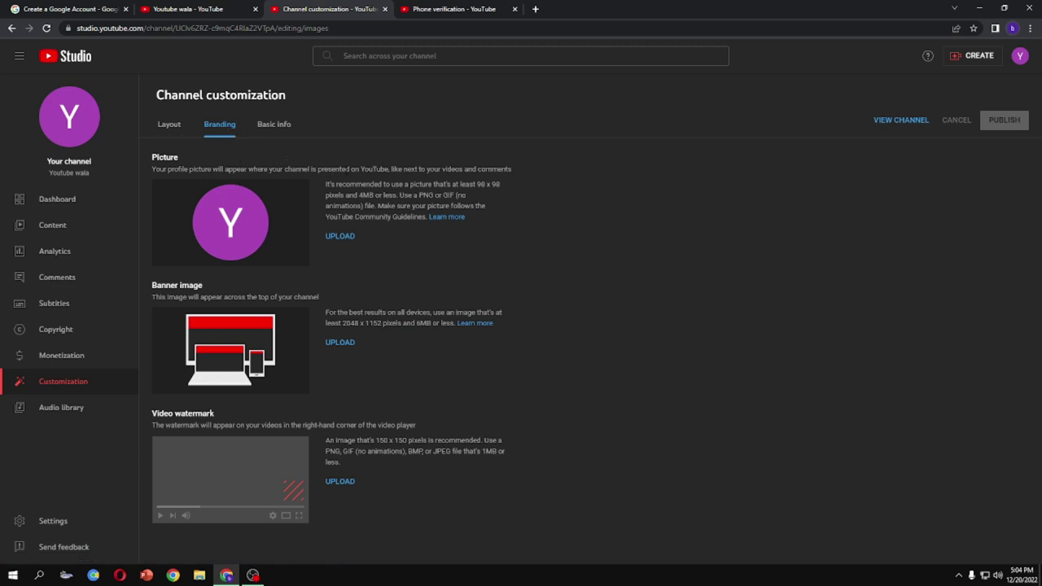
pyautogui.click(268, 128)
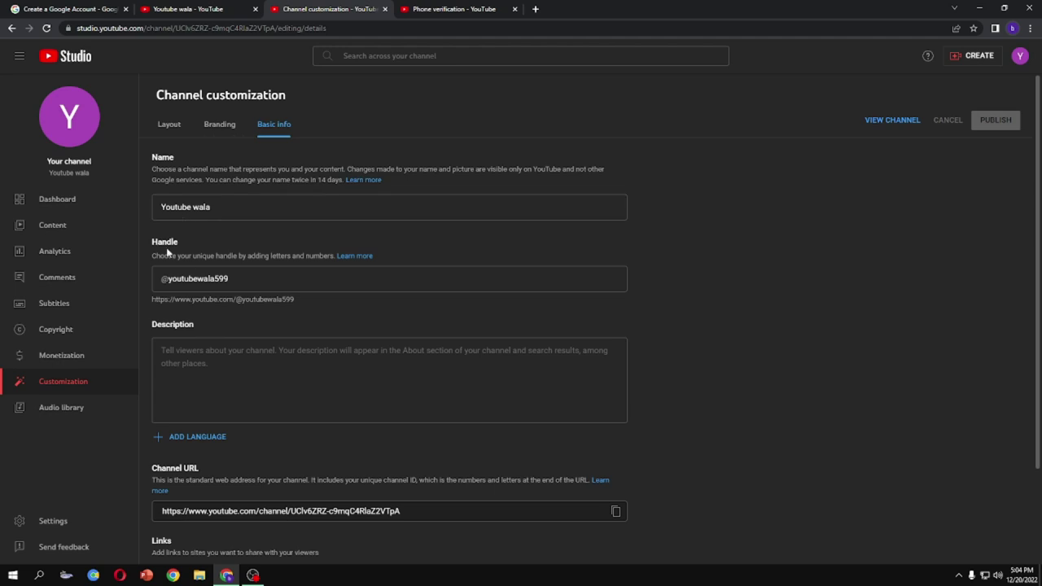
pyautogui.click(217, 128)
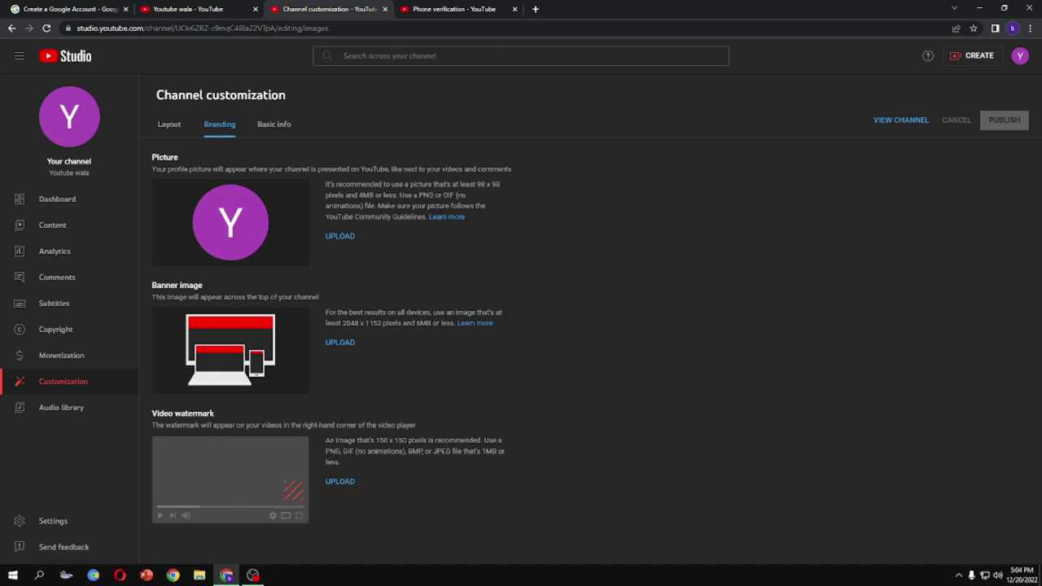
pyautogui.click(963, 57)
pyautogui.click(69, 63)
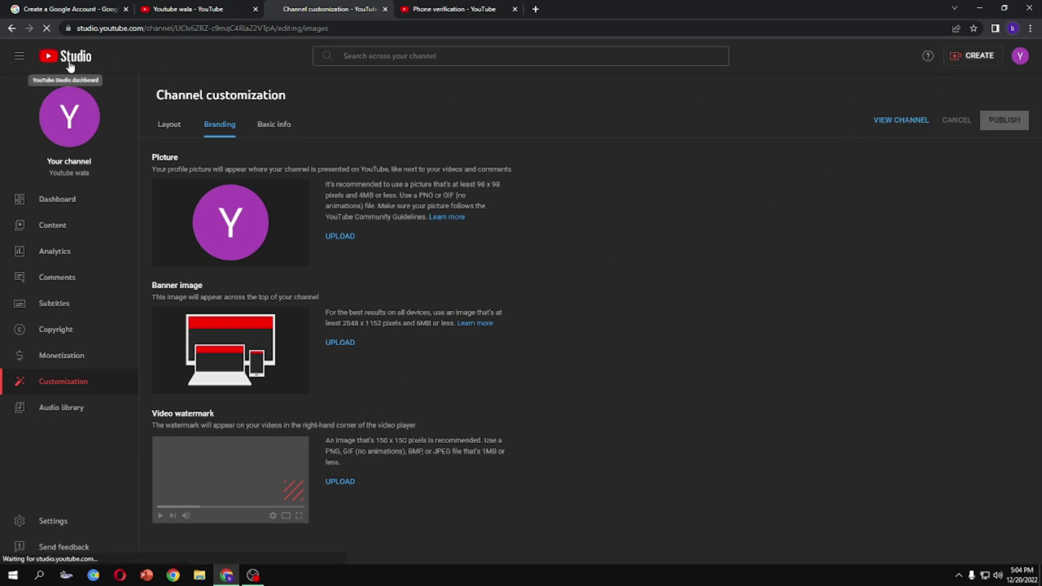
# Switch to the Youtube wala channel tab, then head to the YouTube home page
pyautogui.click(203, 8)
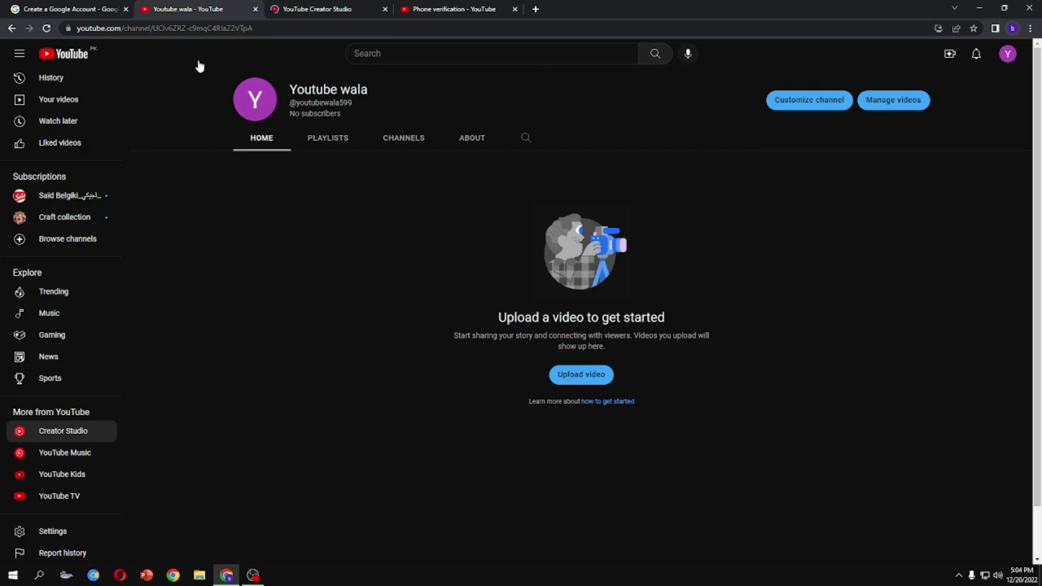
pyautogui.click(53, 55)
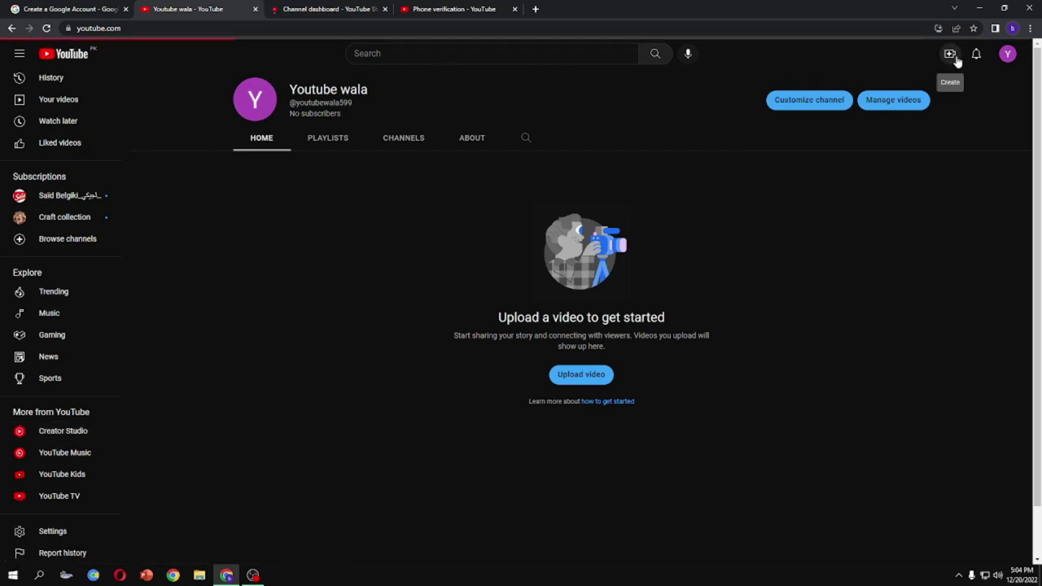